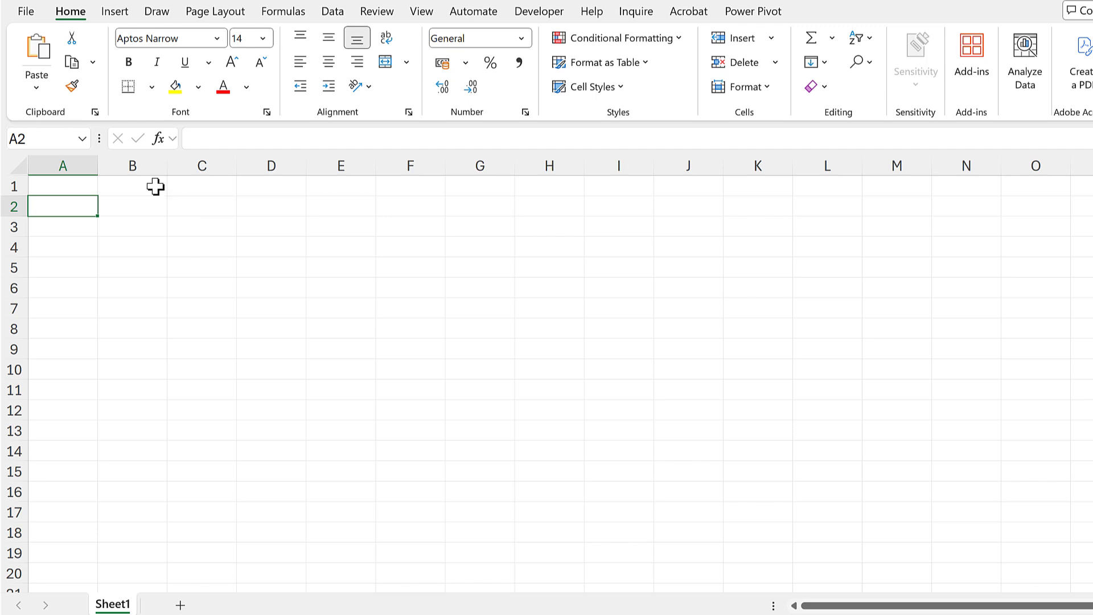
Step: Enter JANUARY in B1 and autofill the month names across to DECEMBER in M1
left_click(156, 187)
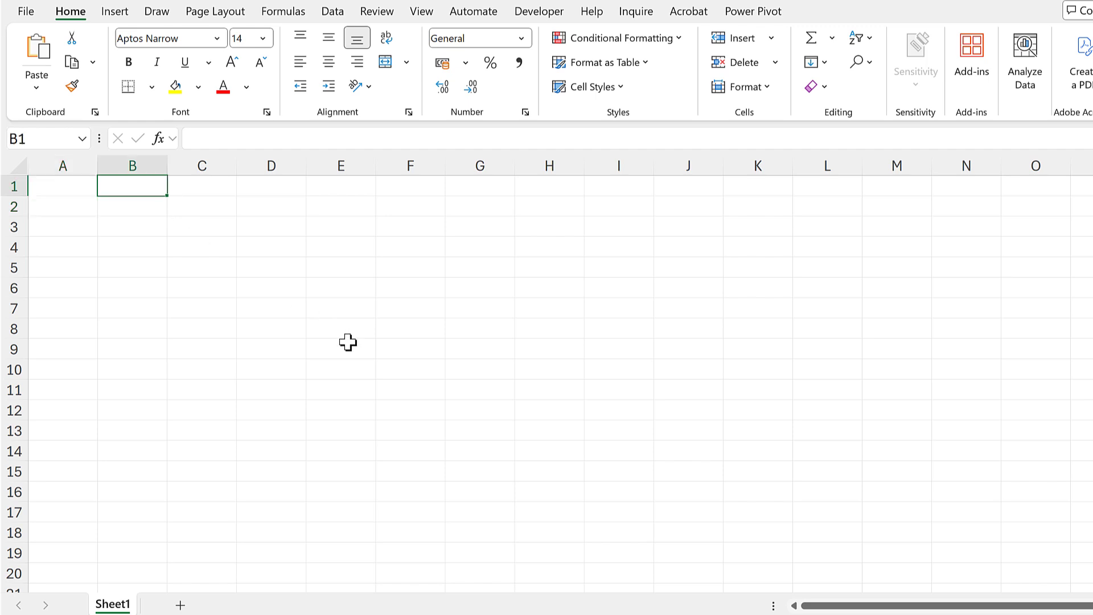
type("JANUAR")
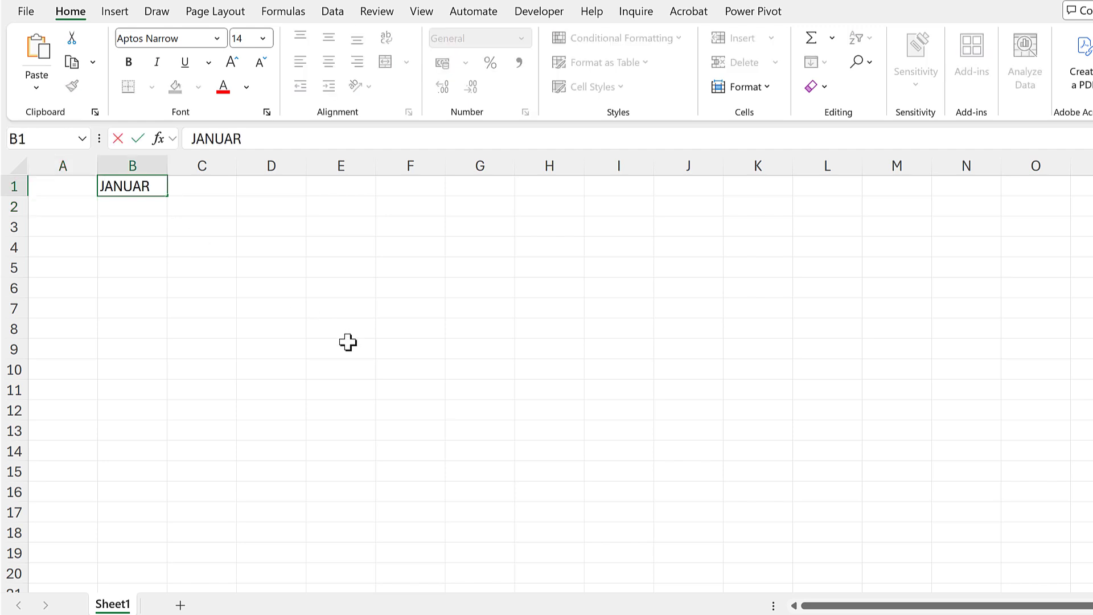
type("Y")
key("Return")
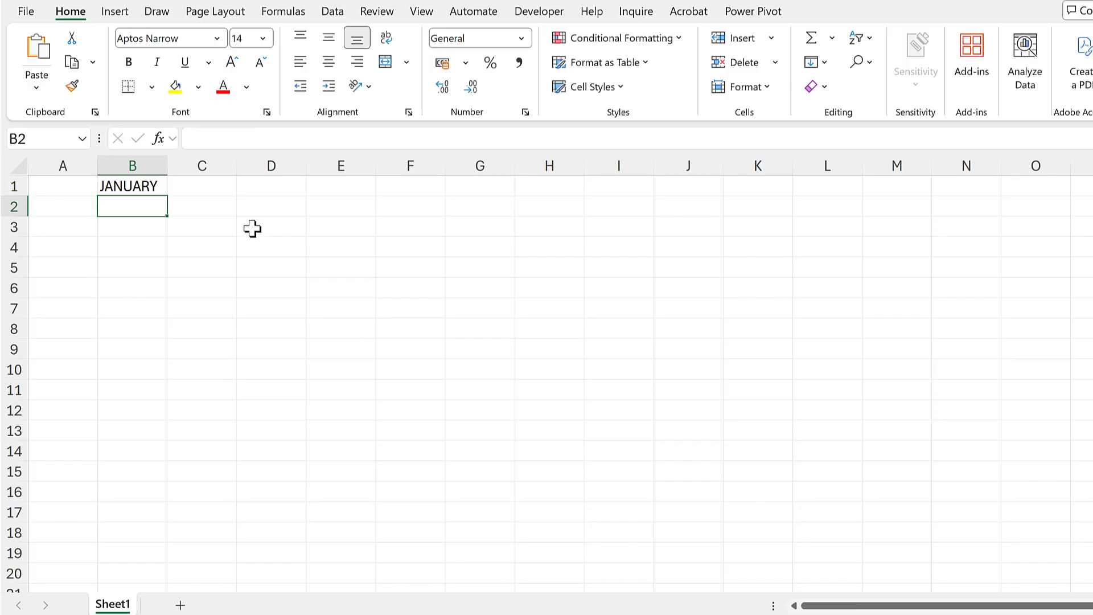
left_click(155, 190)
left_click_drag(163, 197, 908, 191)
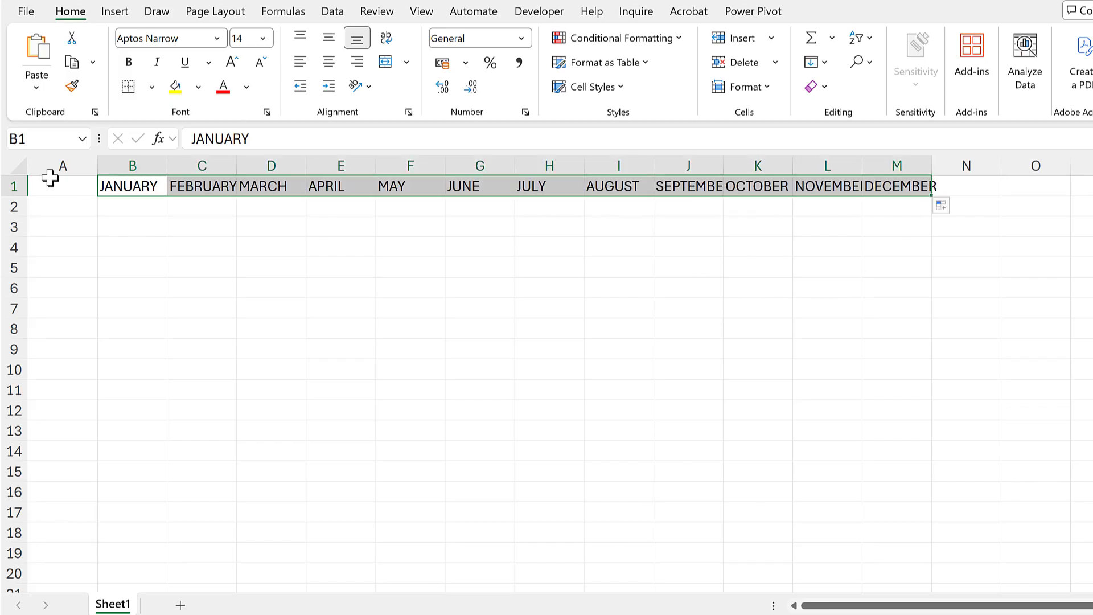
left_click(60, 203)
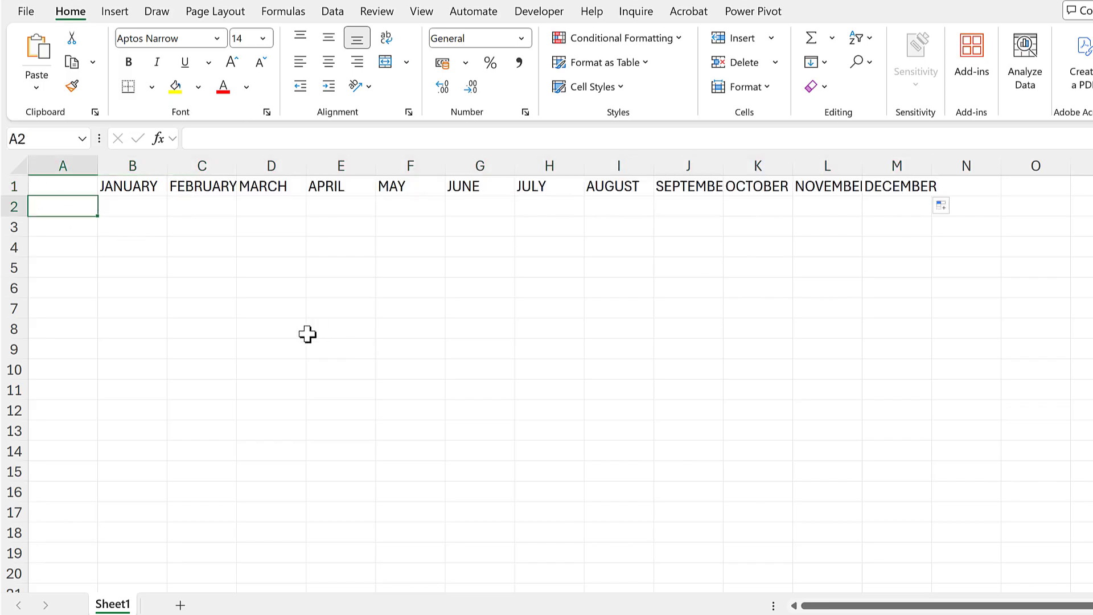
Step: Enter 1 and 2 in A2:A3 and fill the day-number sequence down column A
type("1")
key("Return")
type("2")
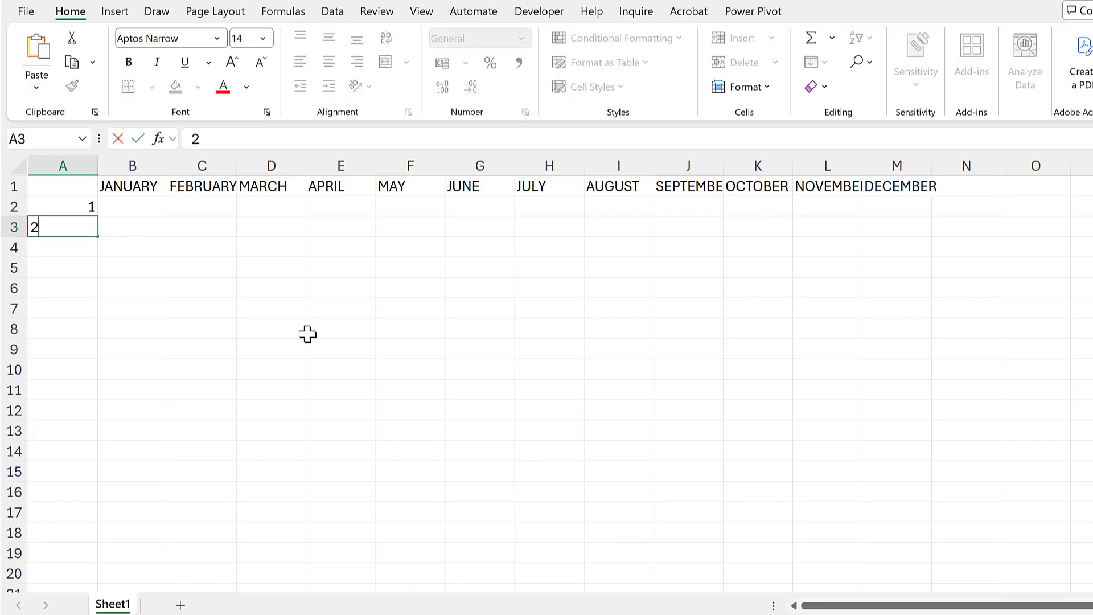
key("Return")
left_click_drag(73, 207, 82, 473)
scroll(284, 373, "up", 6)
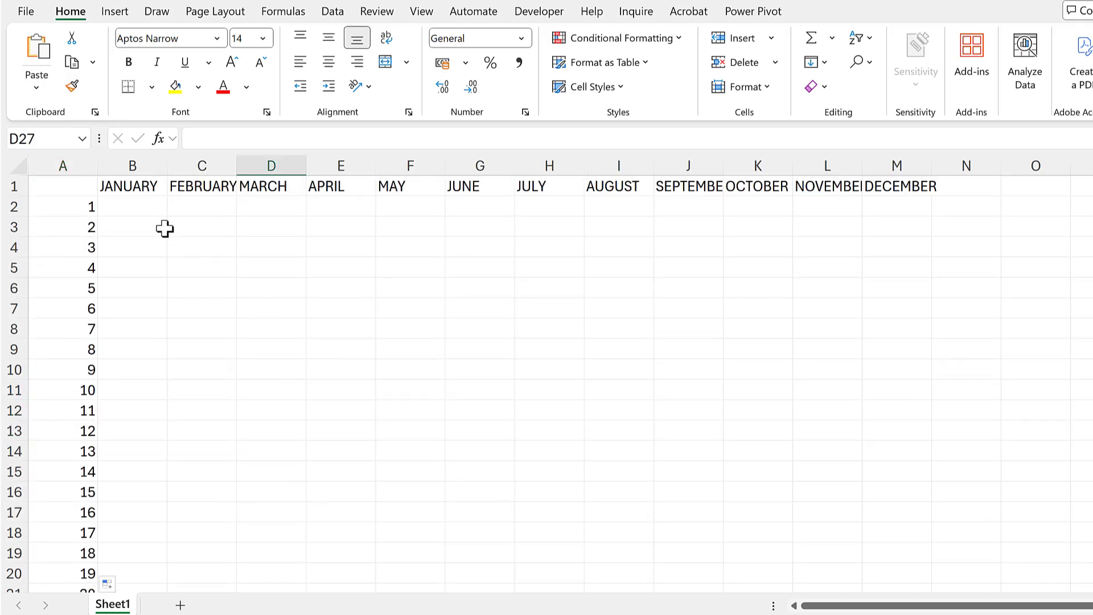
left_click(149, 210)
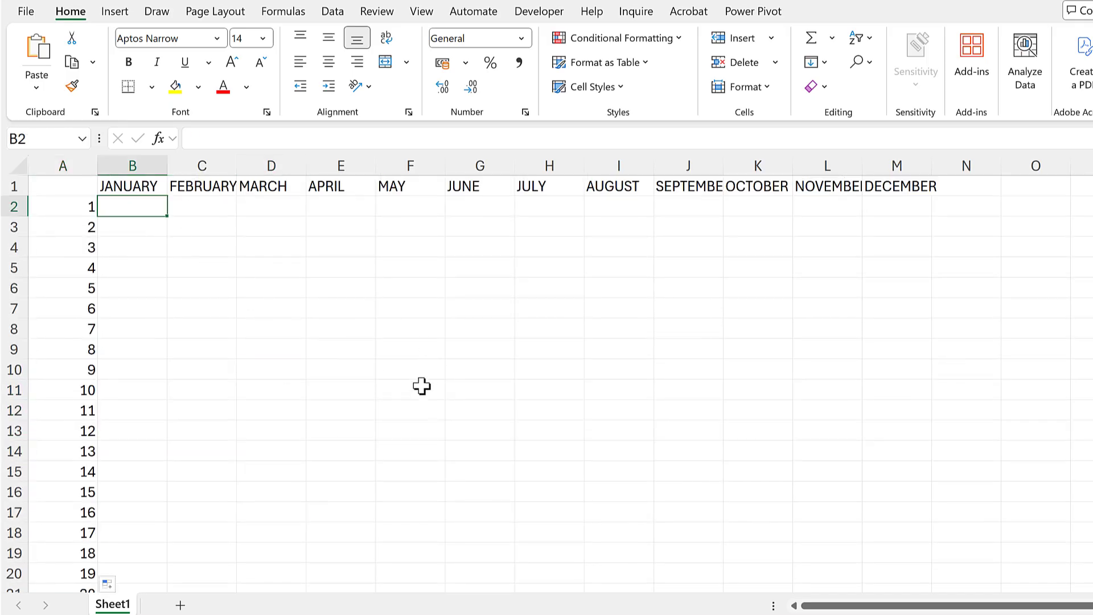
Step: Enter =DATE(2025,1,A2:A32) in B2 so the January dates spill down column B
type("=")
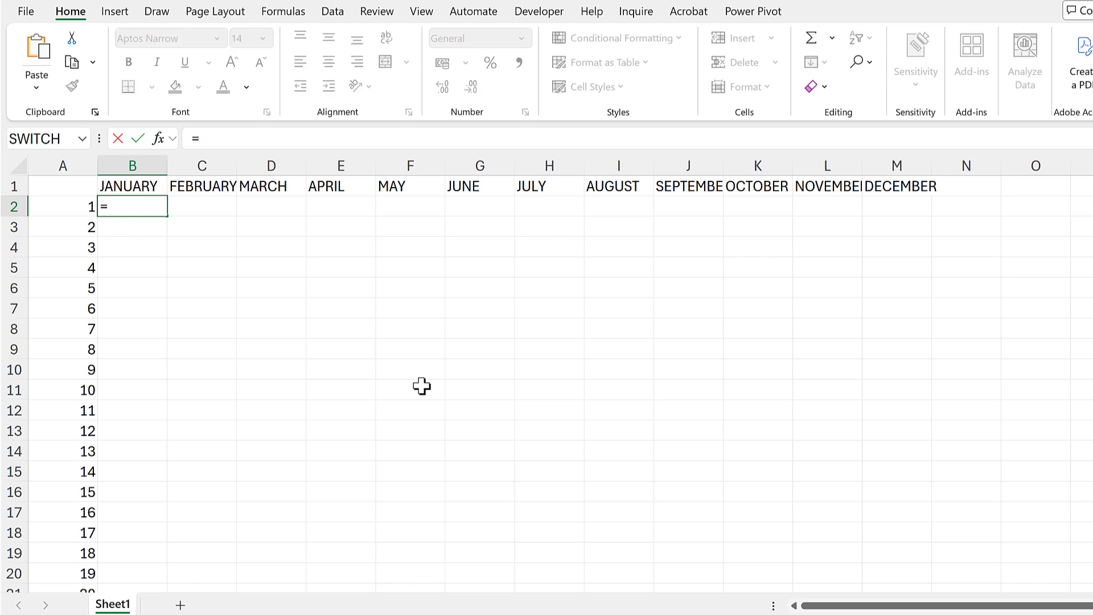
type("date")
key("Tab")
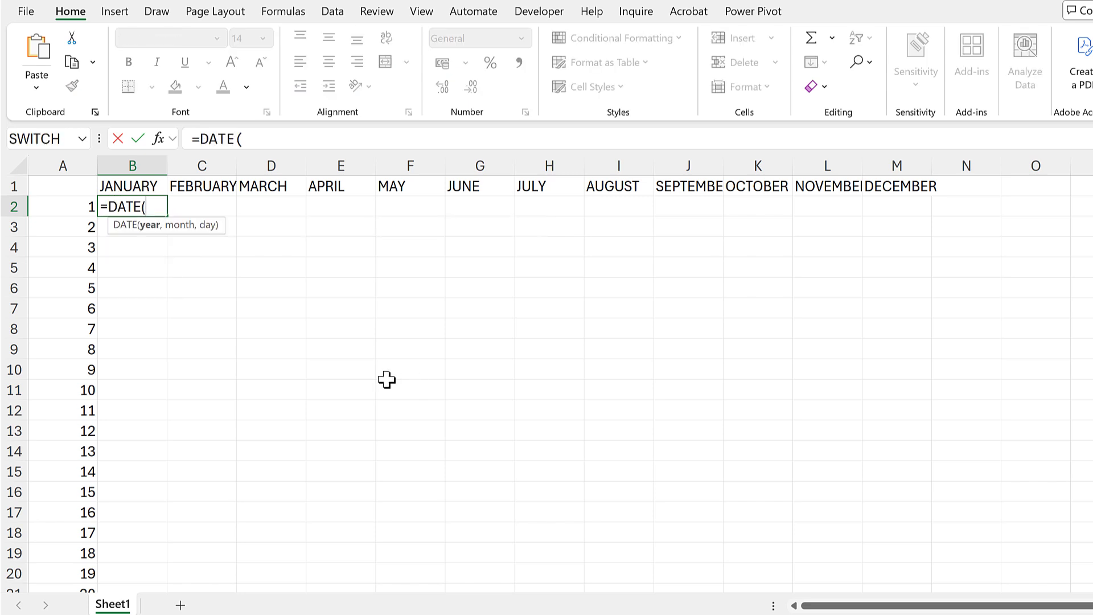
type("2025,")
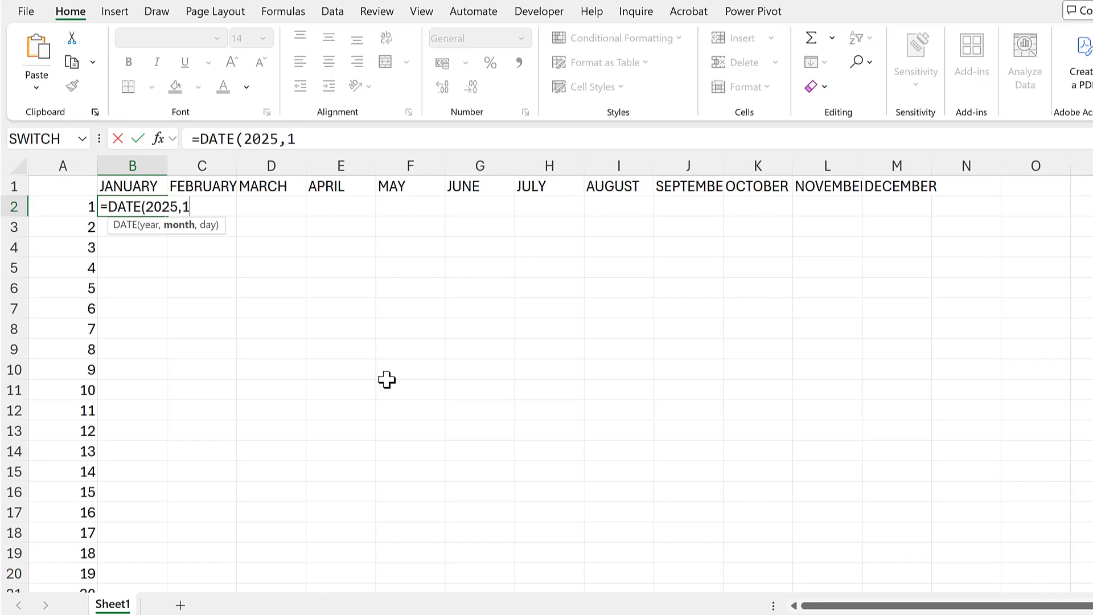
type("1,")
left_click_drag(68, 207, 63, 576)
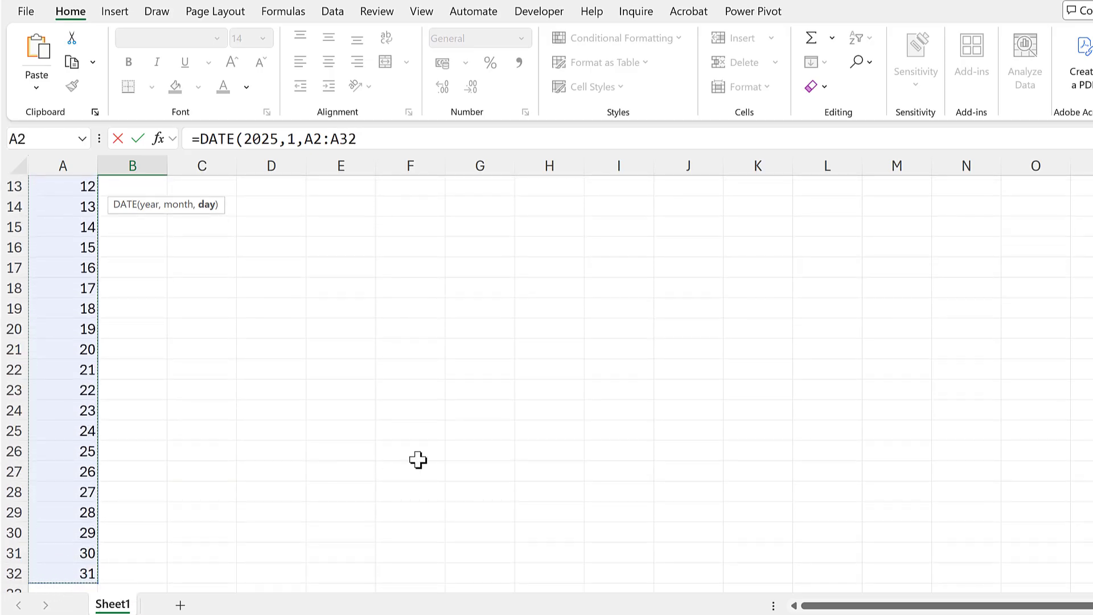
key("Return")
scroll(378, 306, "up", 4)
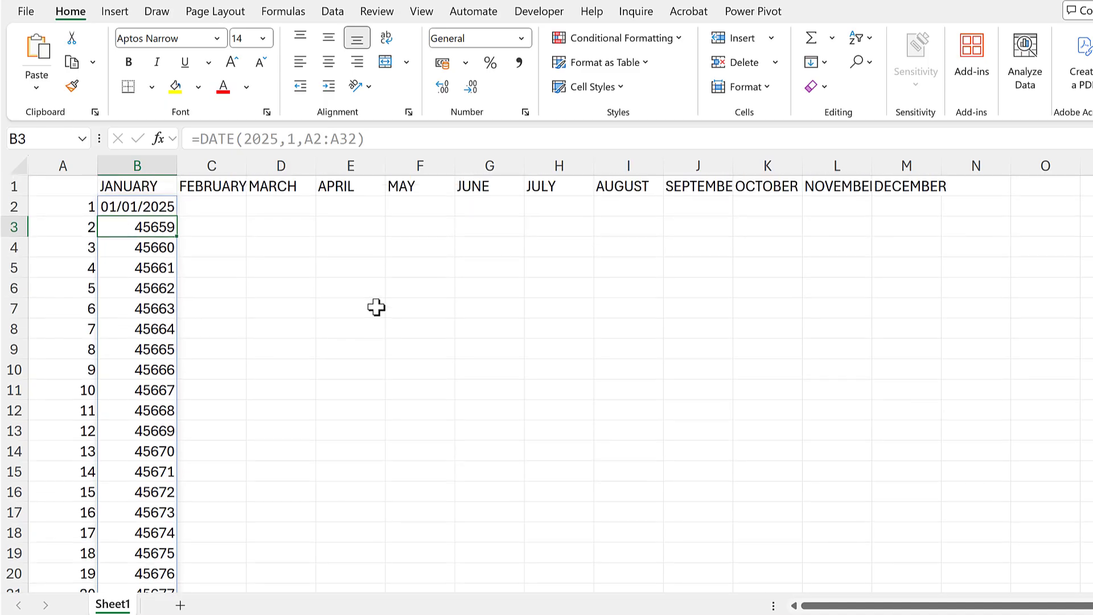
Step: Apply the custom dd-mmm number format to month columns B through M
left_click_drag(139, 166, 907, 171)
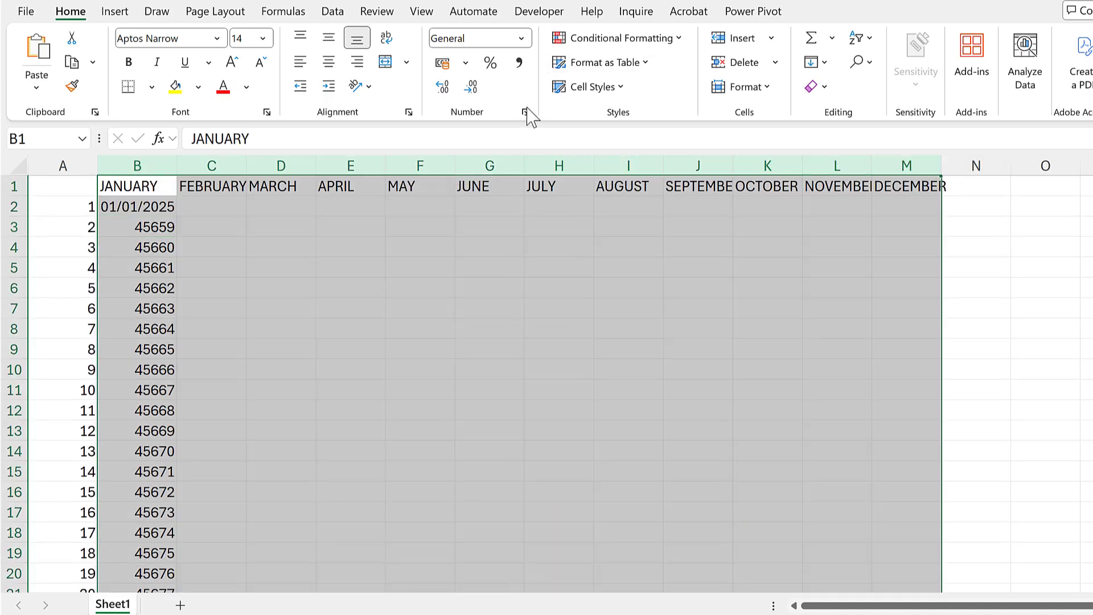
left_click(525, 113)
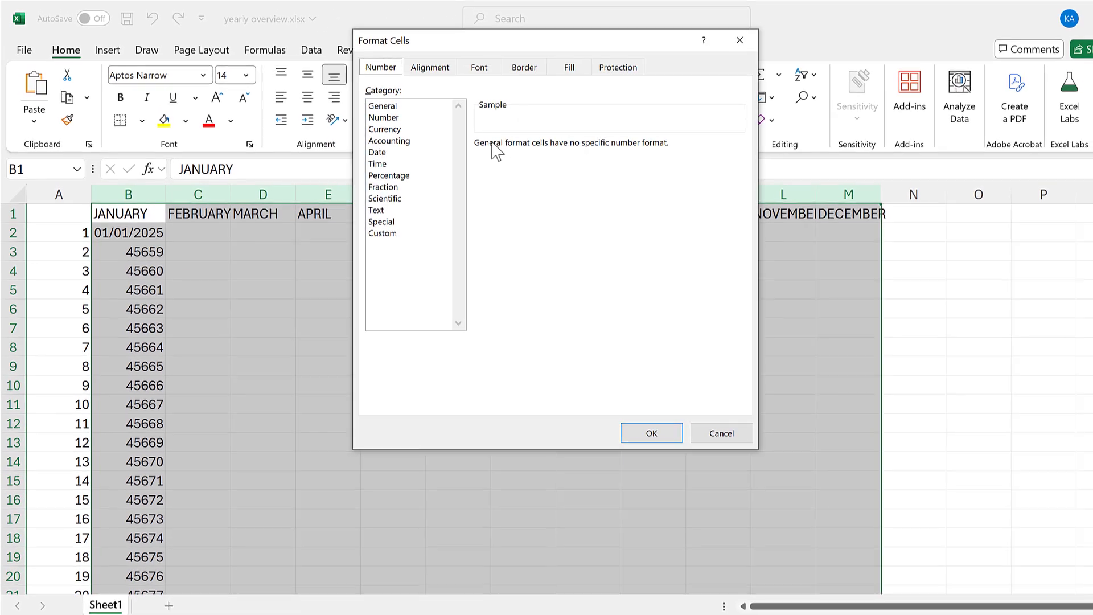
left_click(389, 153)
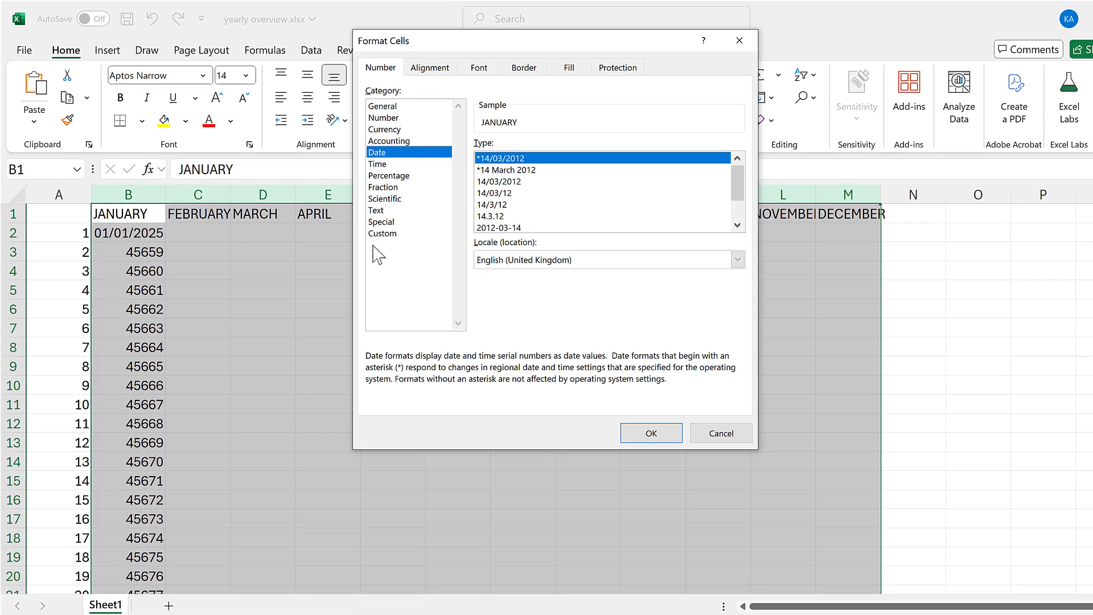
left_click(393, 235)
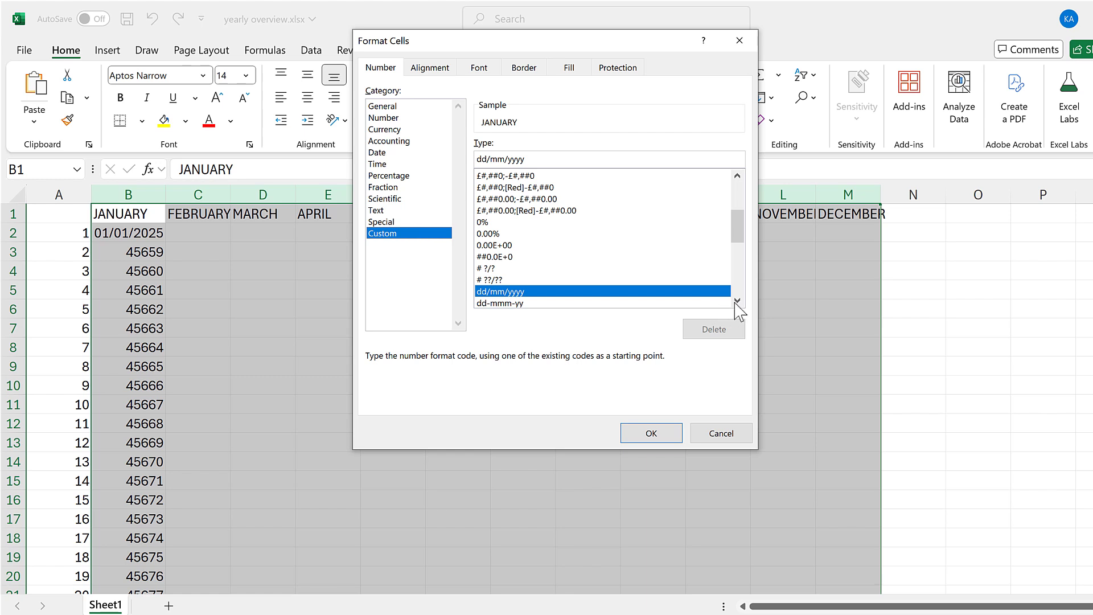
left_click_drag(737, 300, 737, 301)
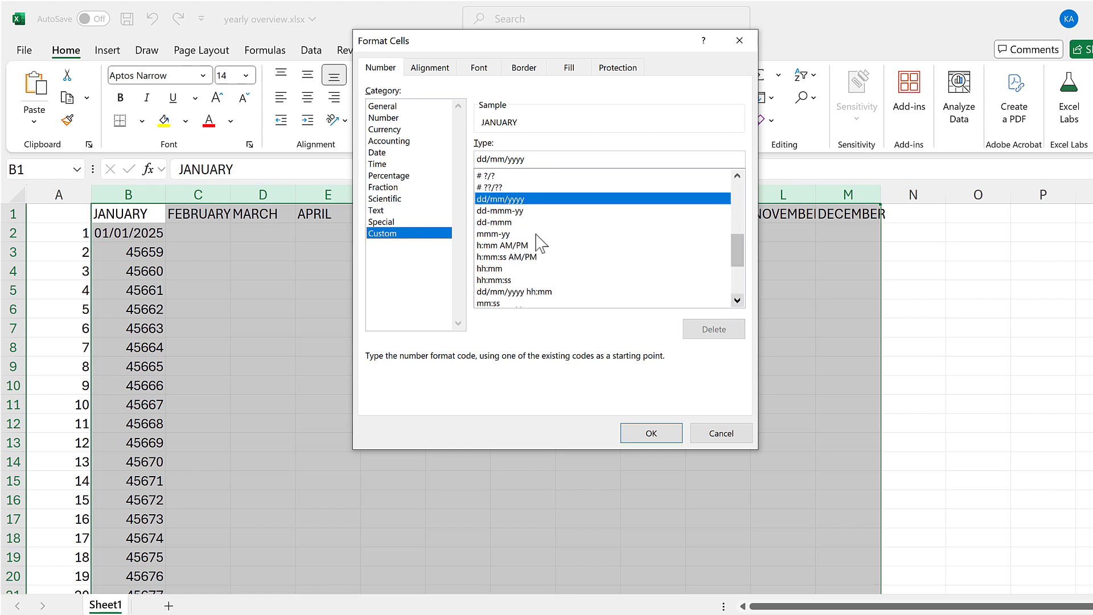
left_click(505, 223)
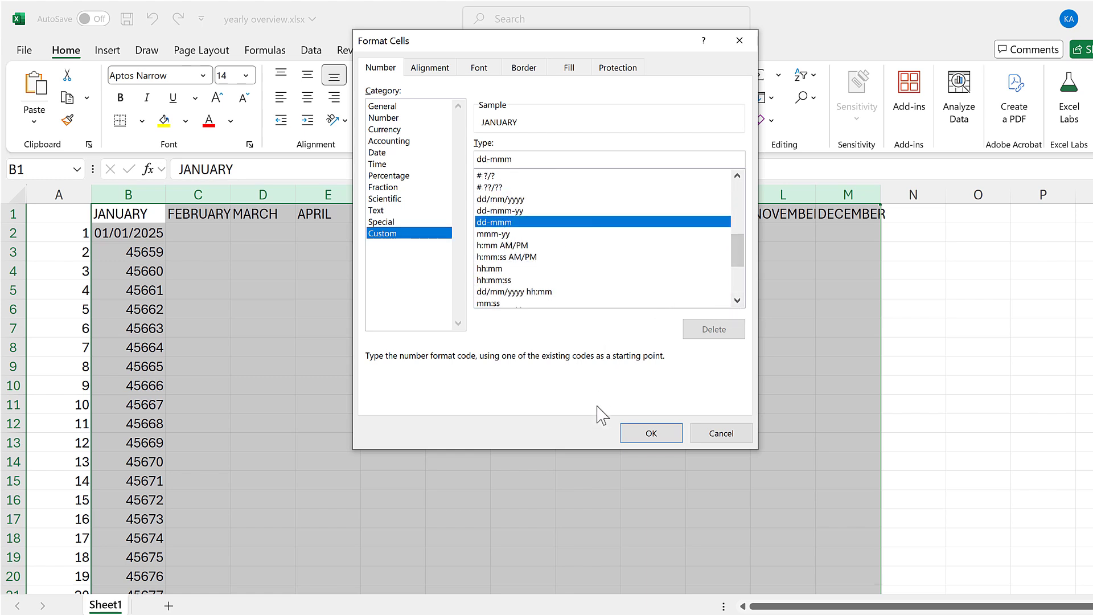
left_click(652, 434)
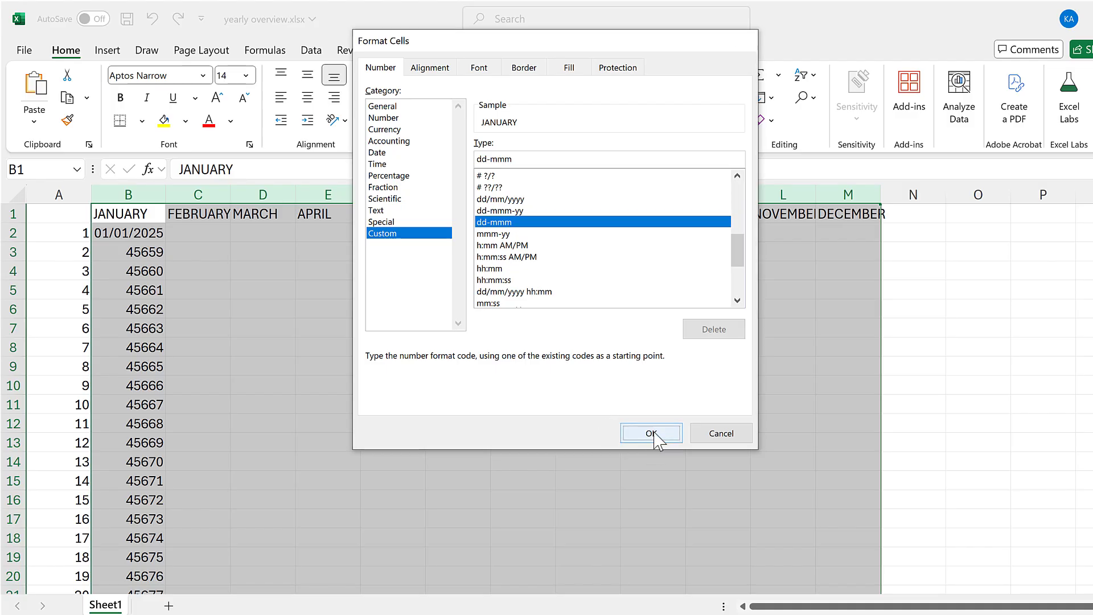
left_click(252, 246)
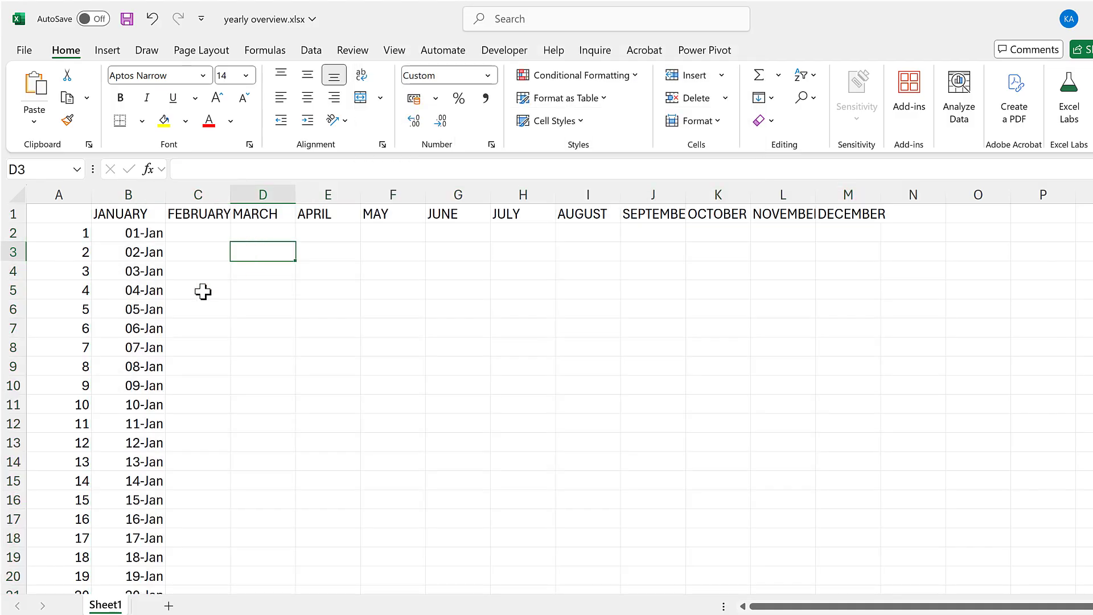
scroll(205, 291, "down", 7)
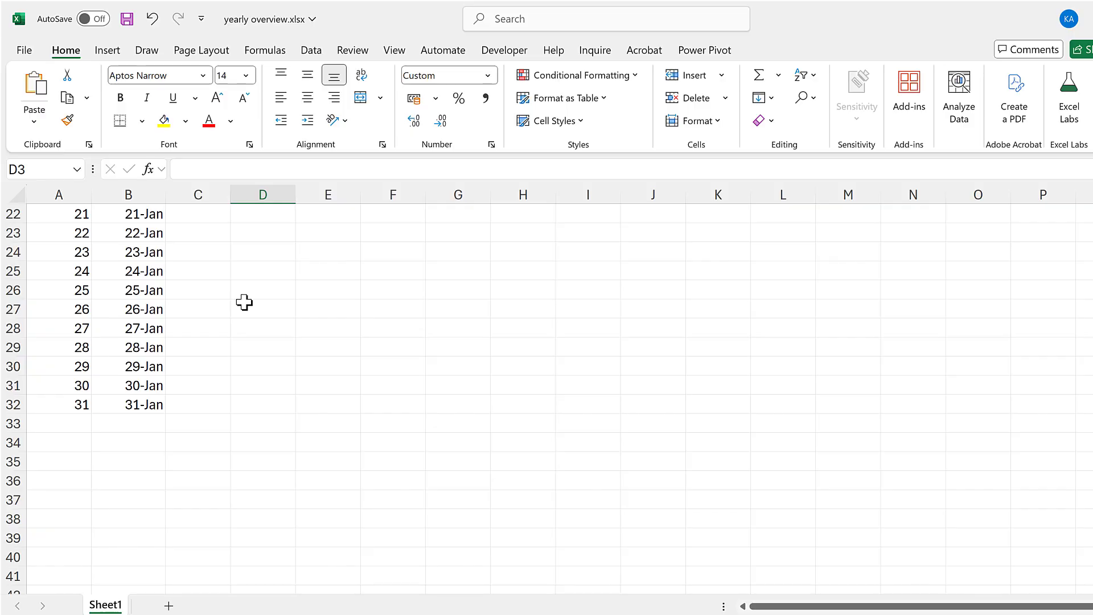
scroll(245, 303, "up", 7)
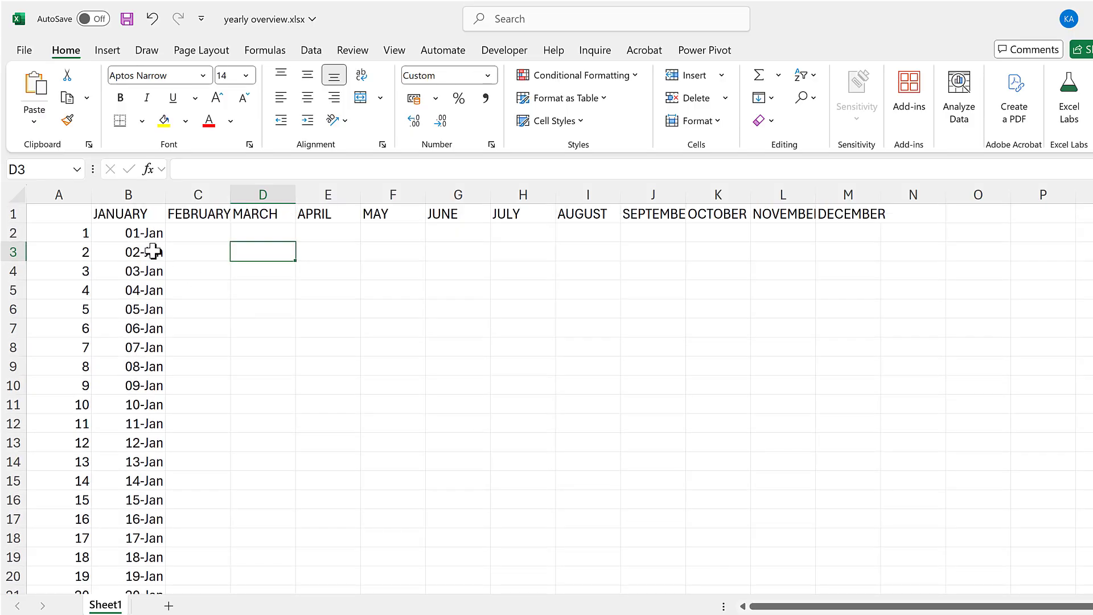
Step: Replace B2's month argument with SEQUENCE(1,12,1,1) so dates spill across all twelve months
left_click(155, 233)
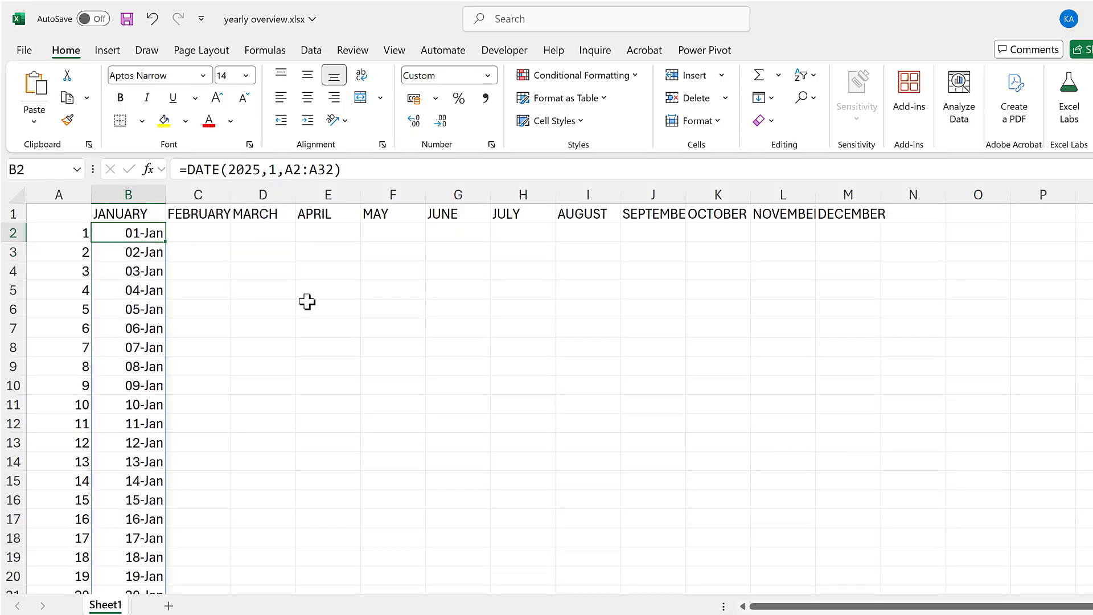
double_click(274, 169)
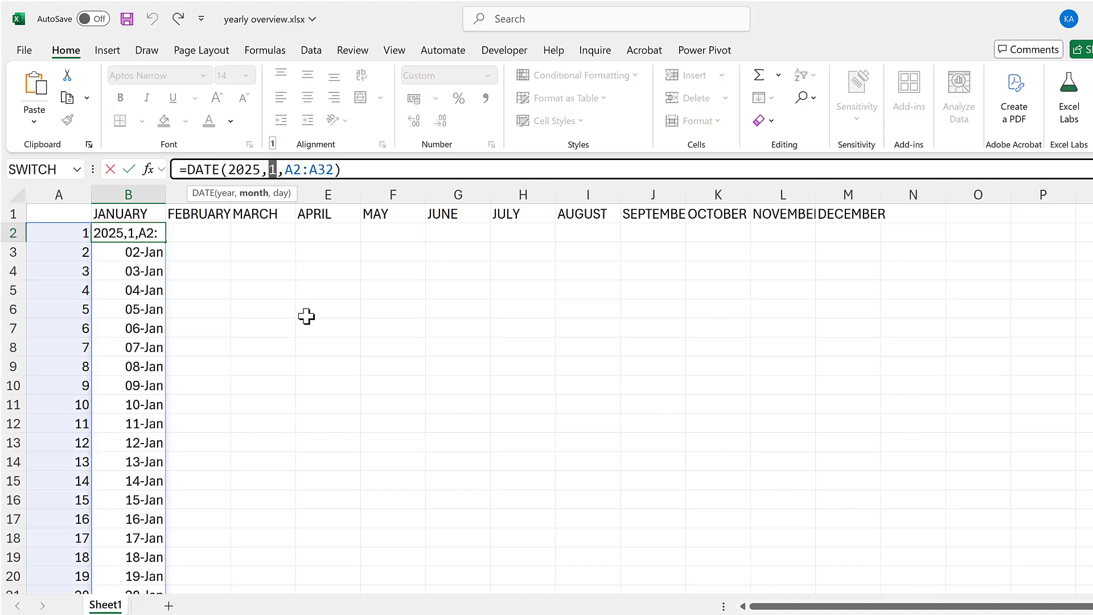
type("SEQ")
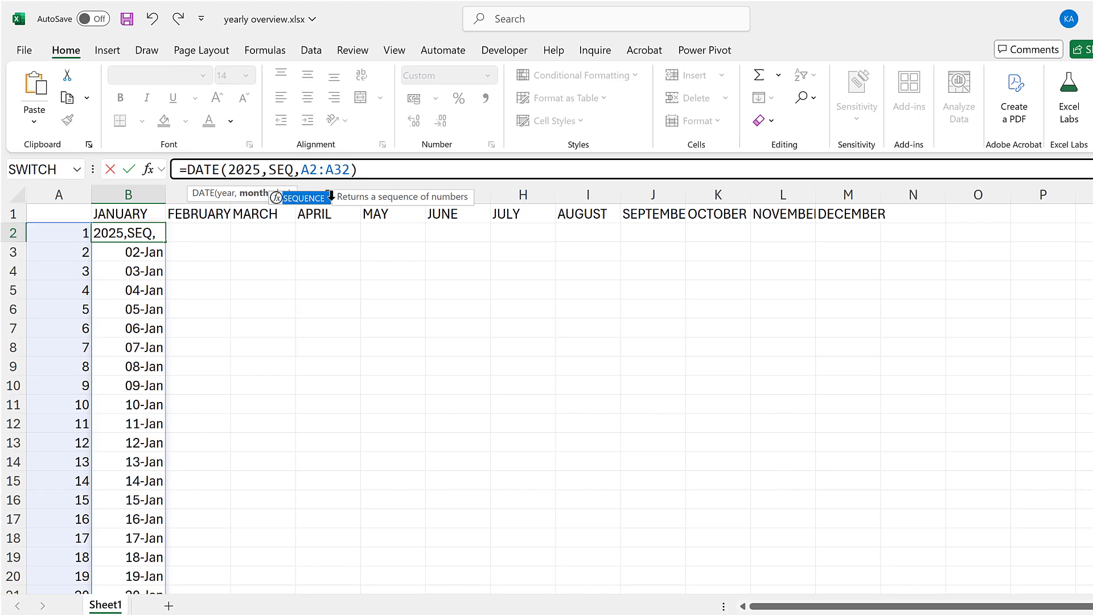
double_click(313, 204)
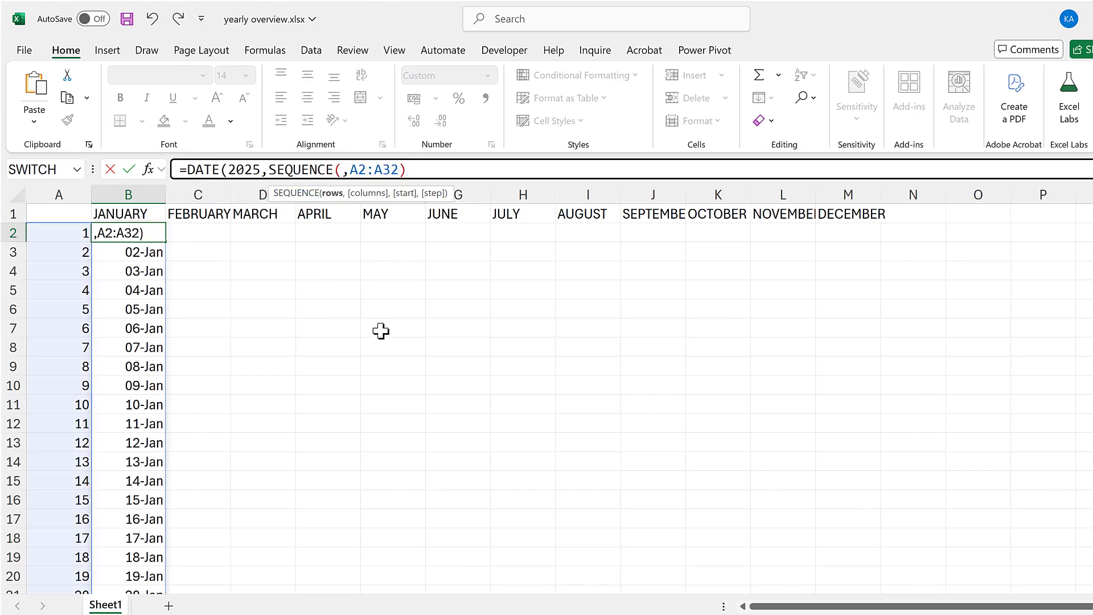
type("1,")
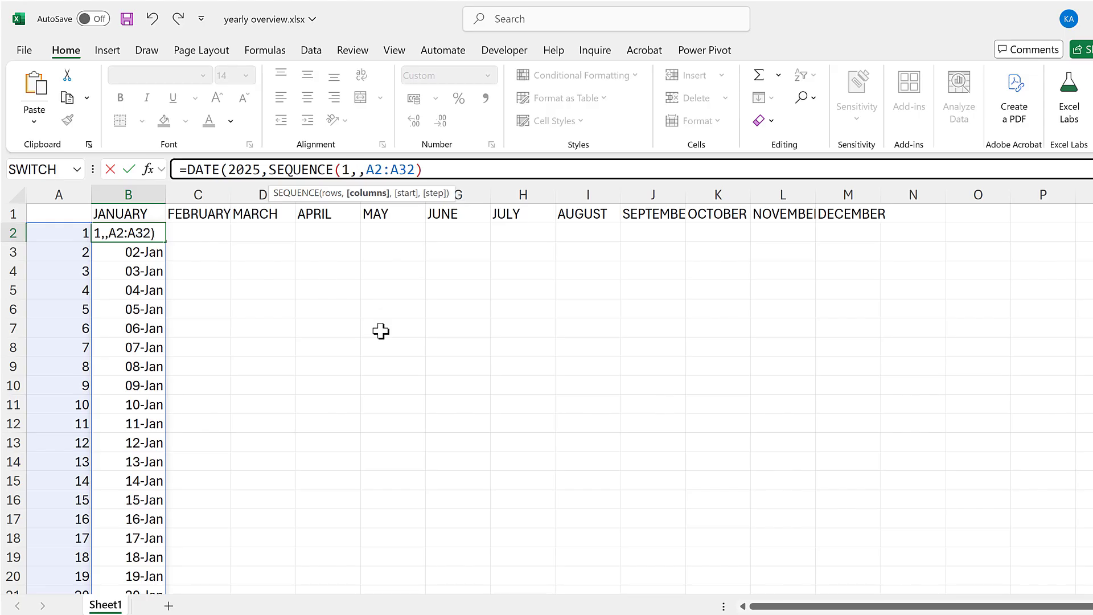
type("12")
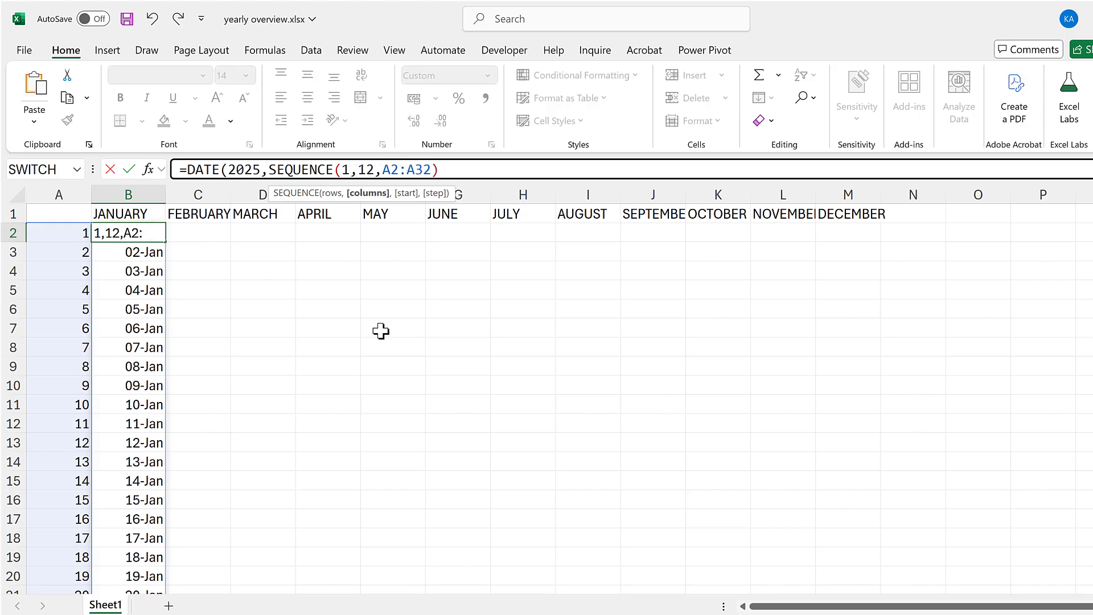
type(",1,1)")
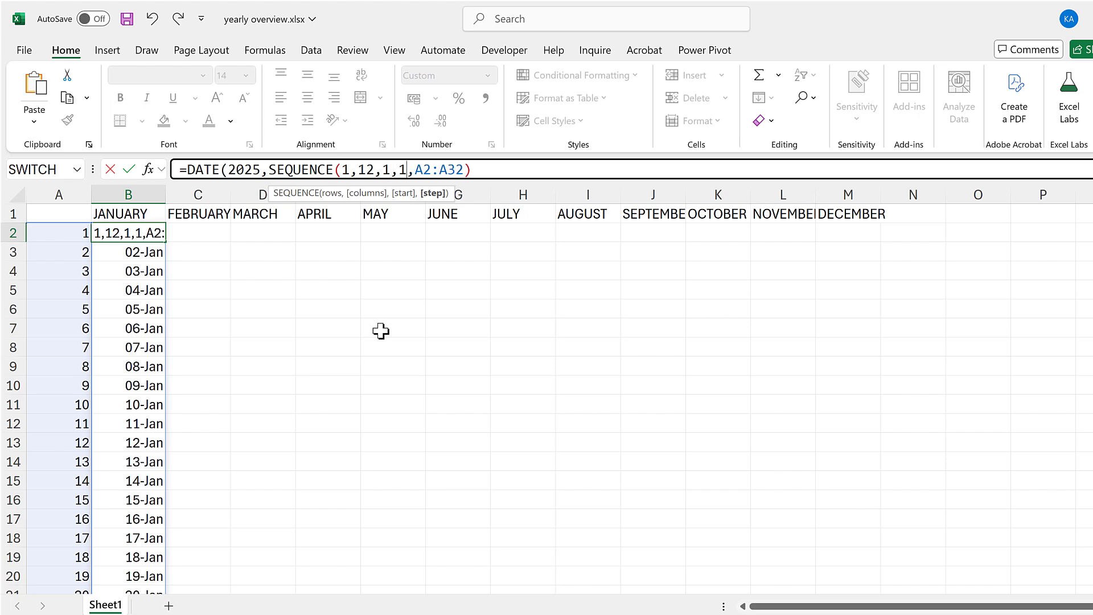
type(",")
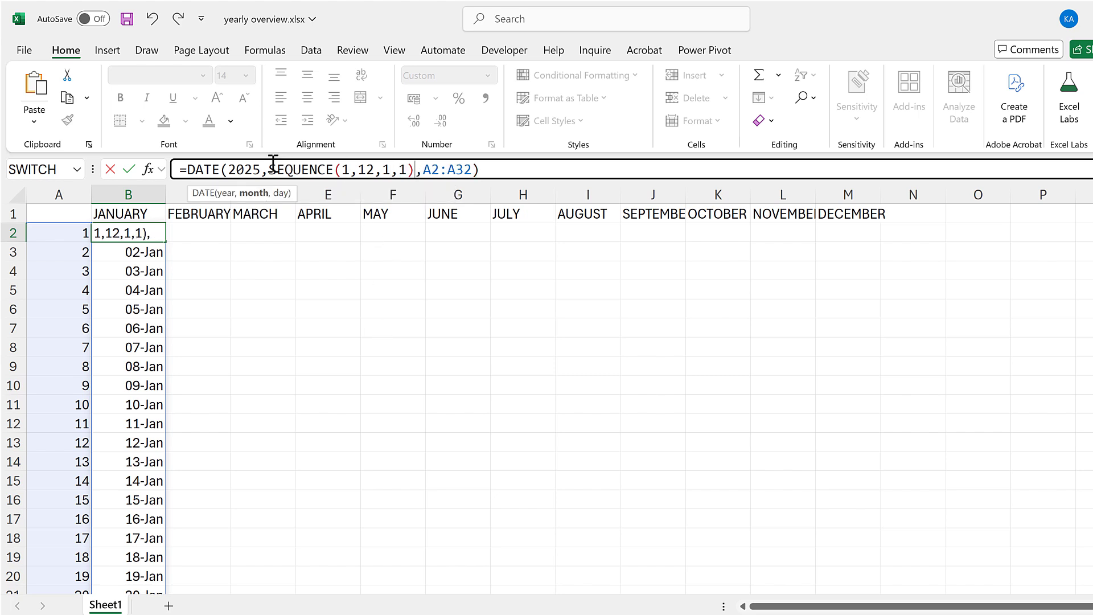
left_click_drag(269, 170, 417, 170)
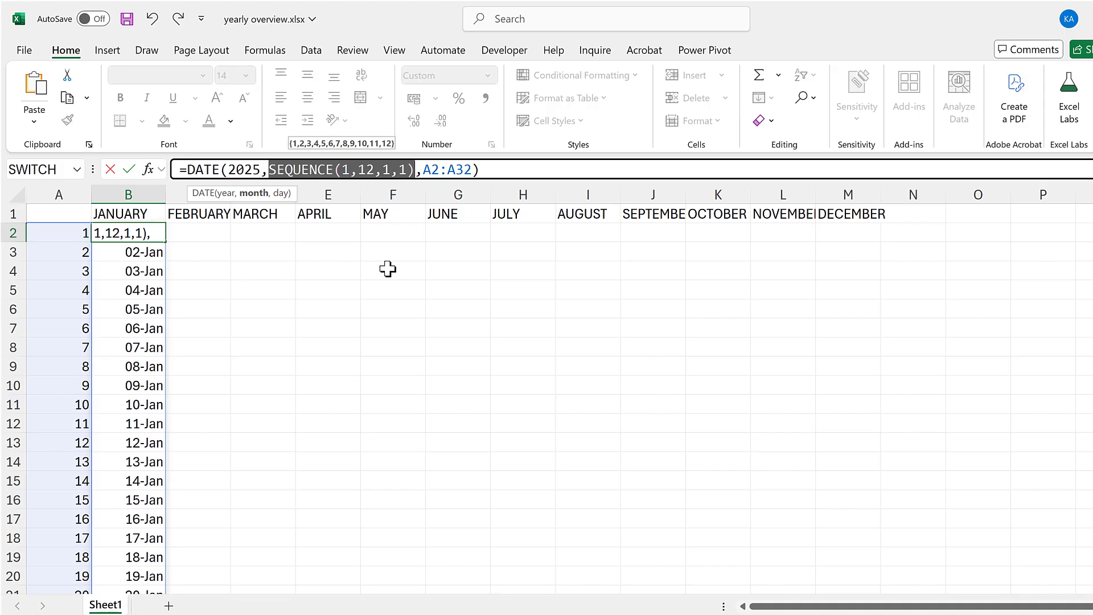
left_click(498, 169)
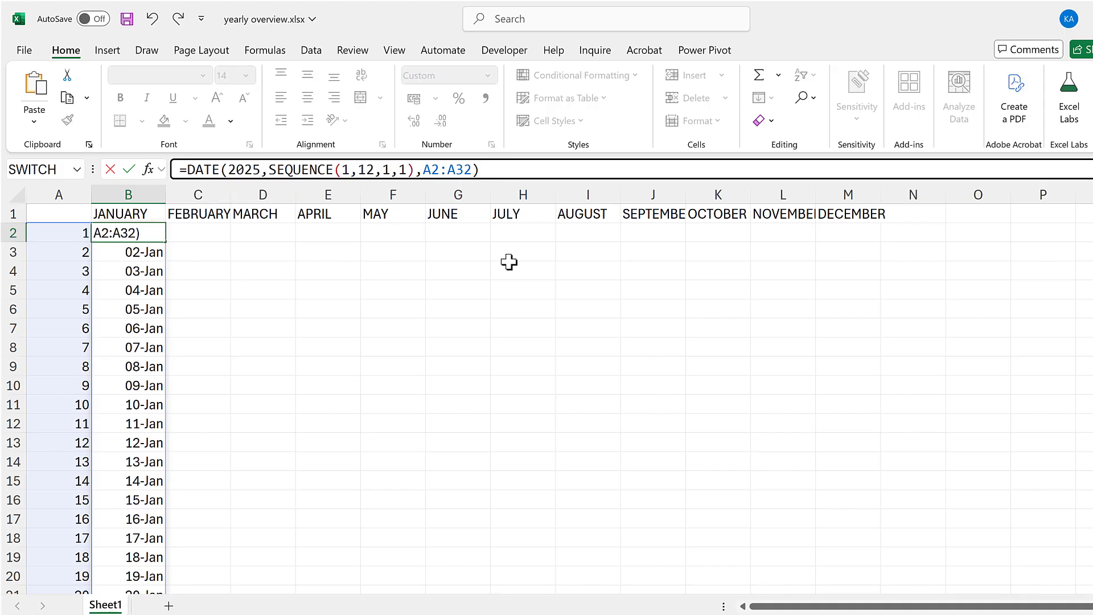
key("Return")
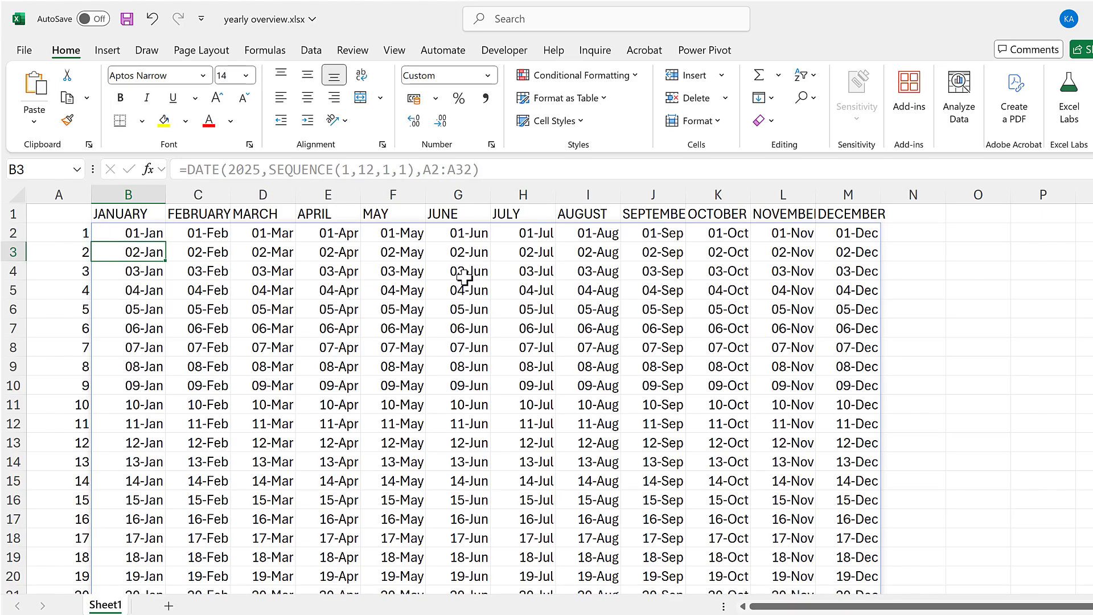
scroll(464, 278, "down", 3)
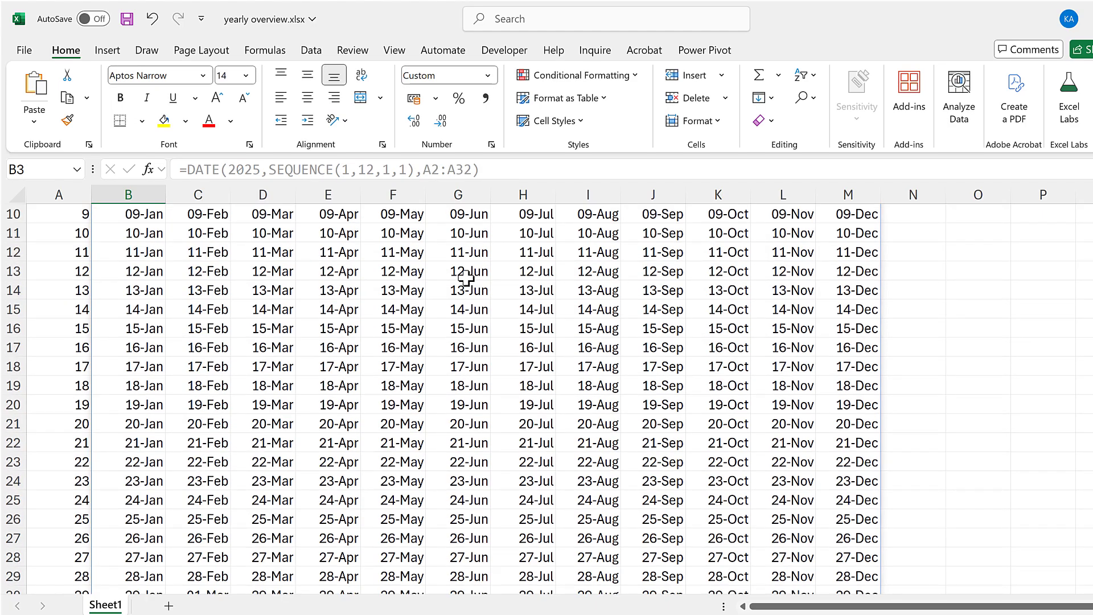
scroll(464, 277, "down", 3)
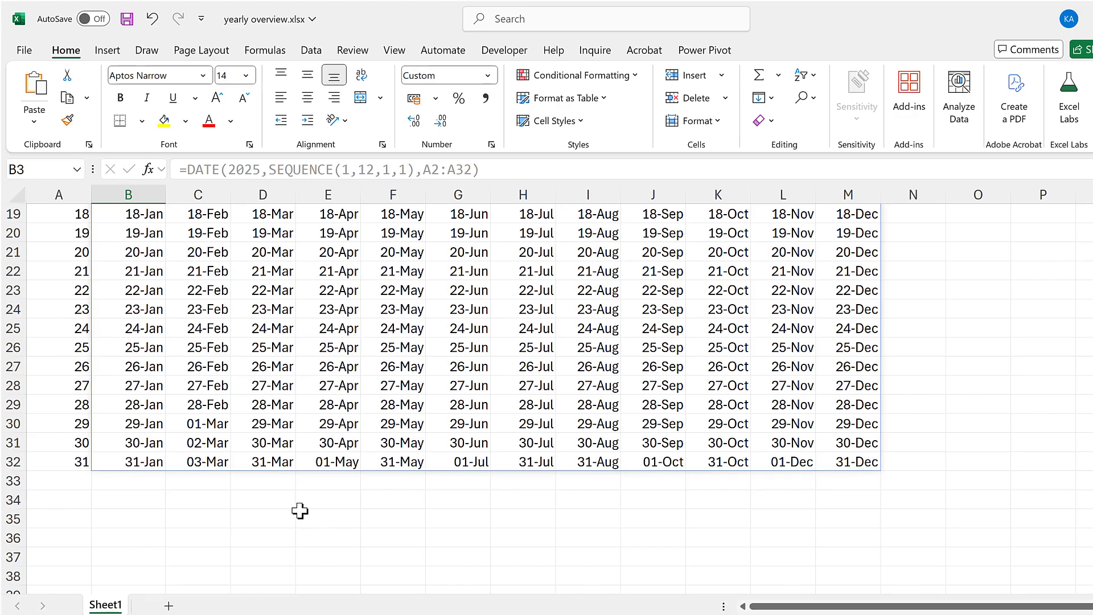
left_click(270, 503)
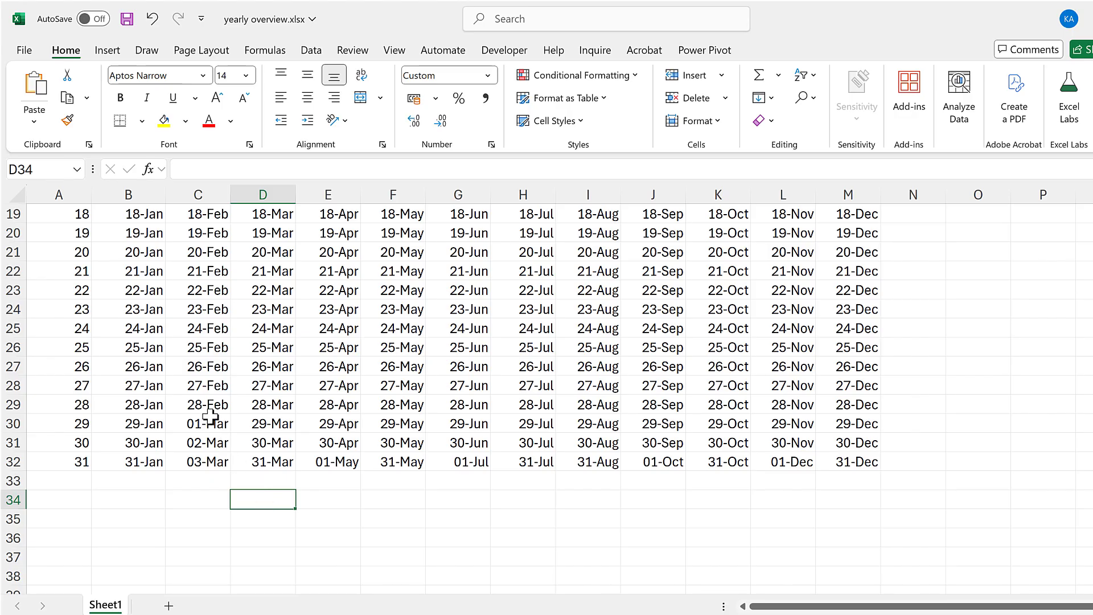
left_click_drag(208, 420, 196, 459)
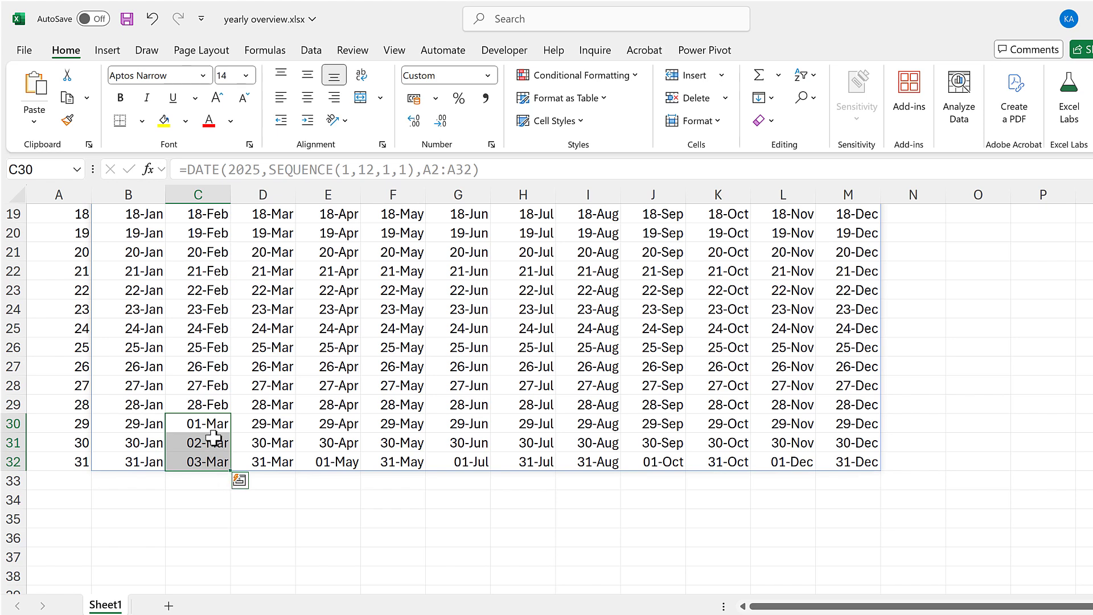
left_click(213, 506)
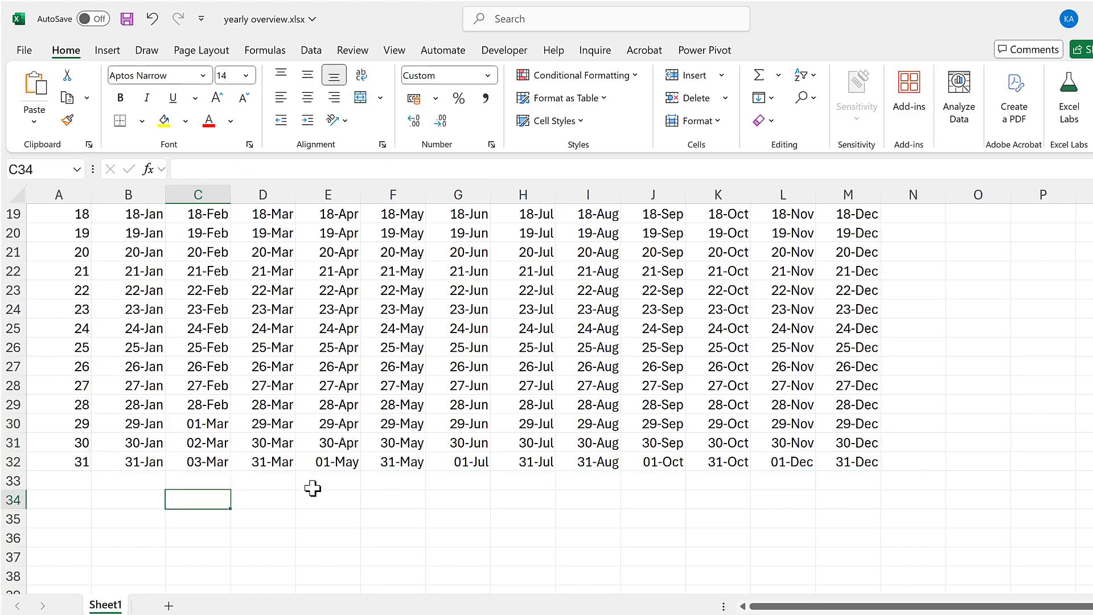
scroll(313, 487, "up", 6)
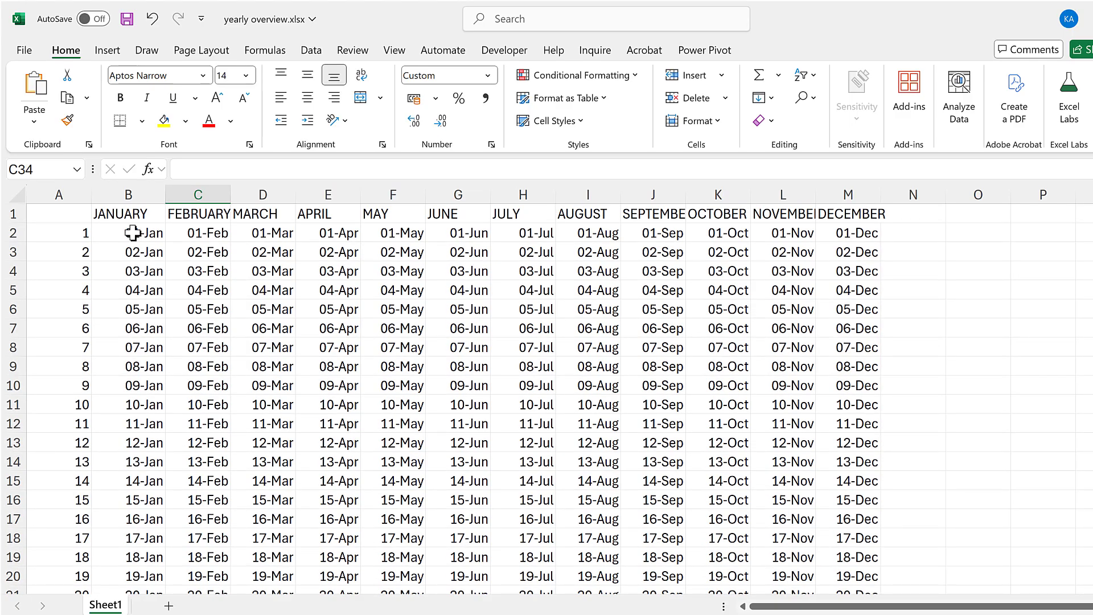
Step: Wrap B2's DATE formula in LET, naming it dates
left_click(133, 233)
left_click(188, 169)
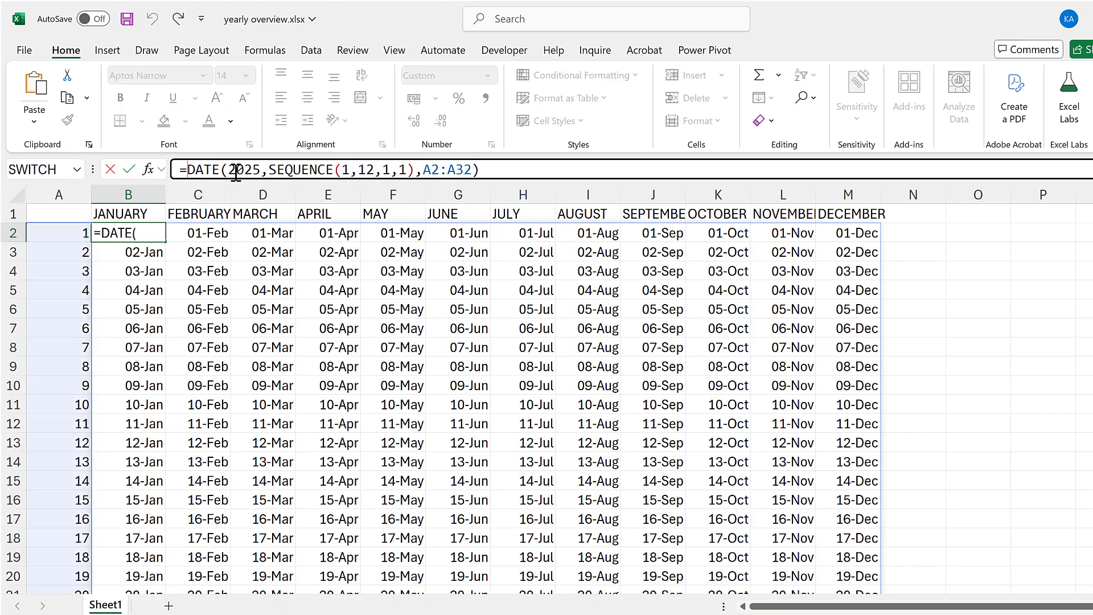
type("LET(")
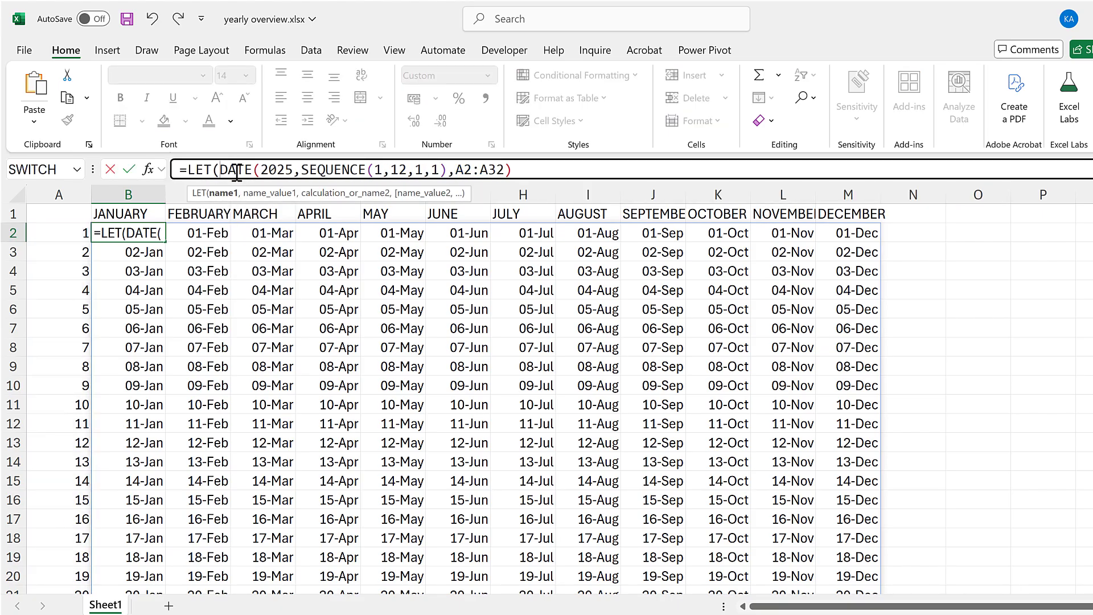
type("dates,")
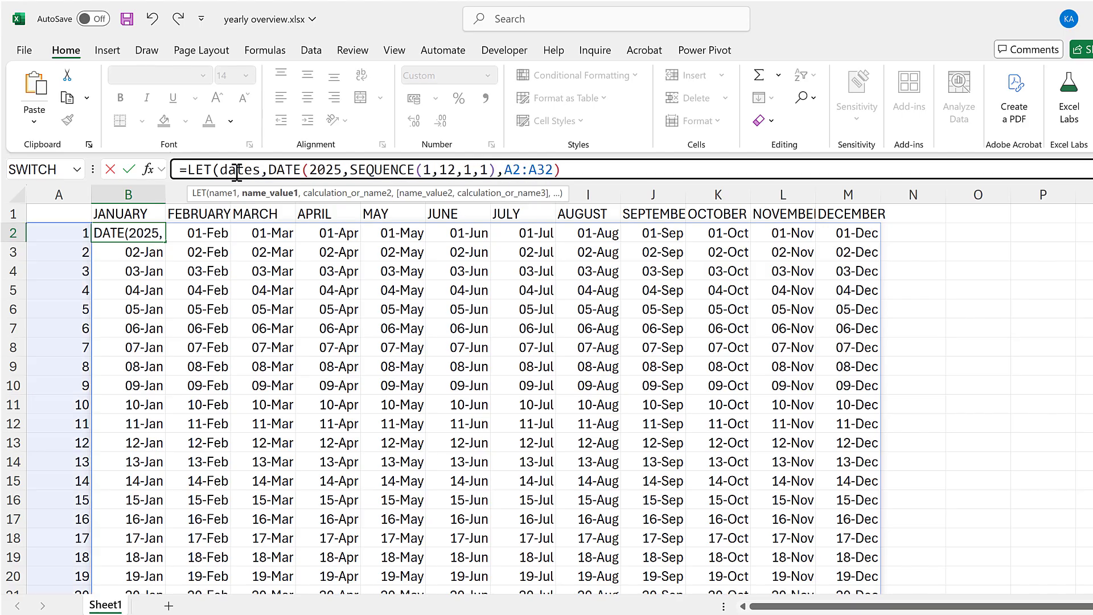
left_click_drag(268, 170, 561, 170)
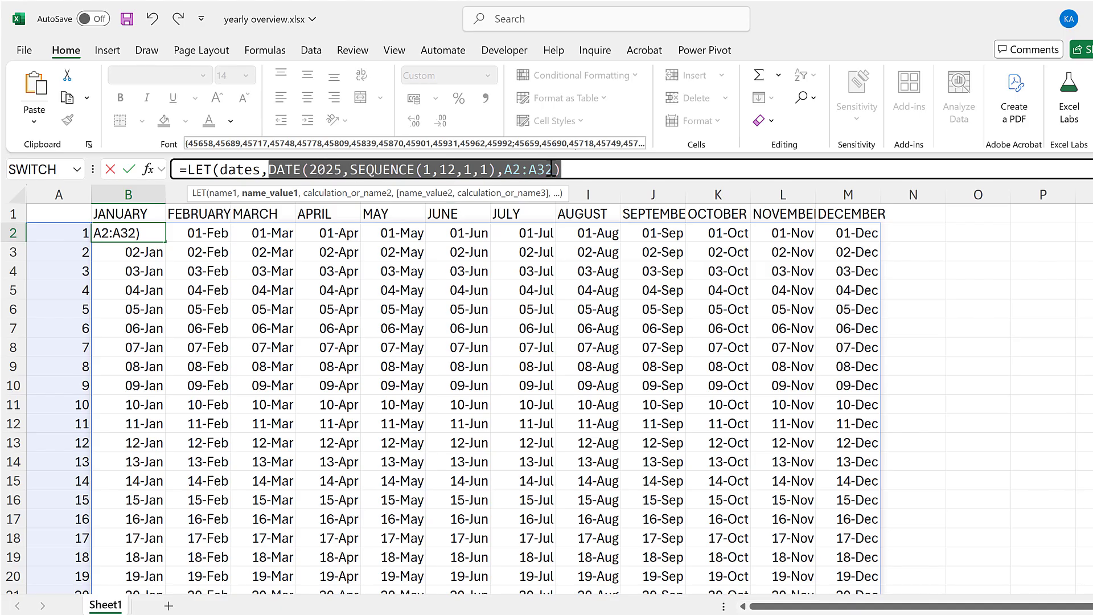
left_click(585, 167)
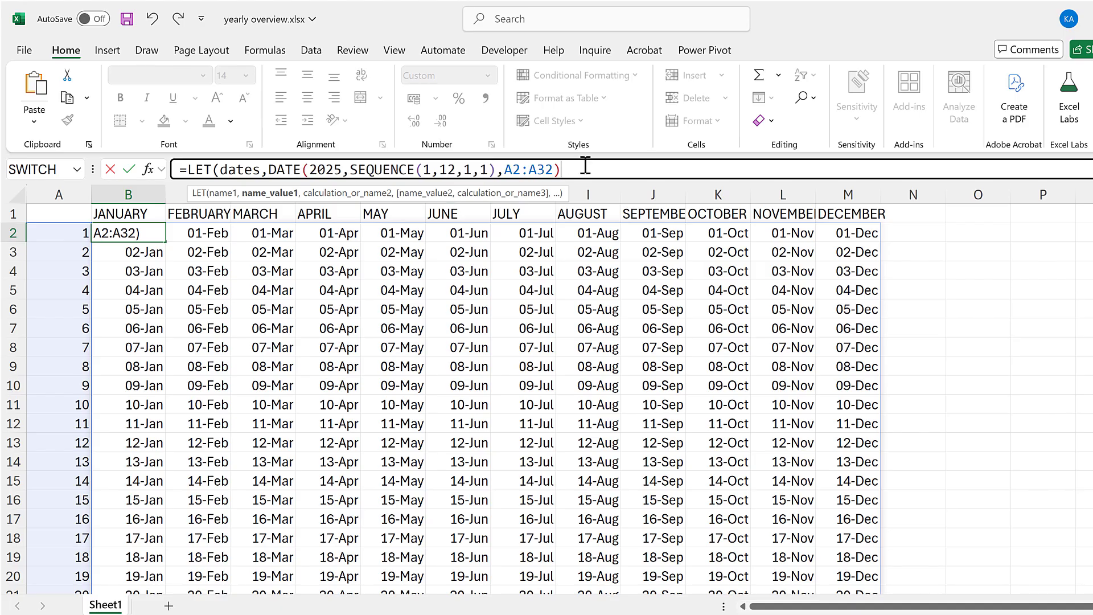
Step: Add IF(MONTH(dates)=SEQUENCE(1,12,1,1),dates,"") to blank out days beyond each month's end
type(",IF(")
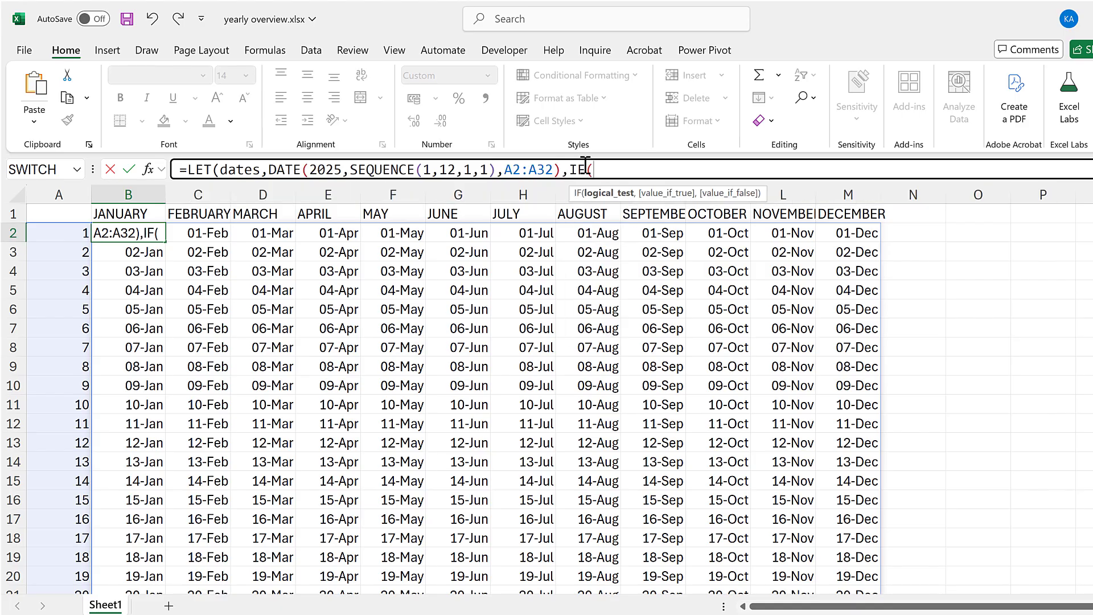
type("MON")
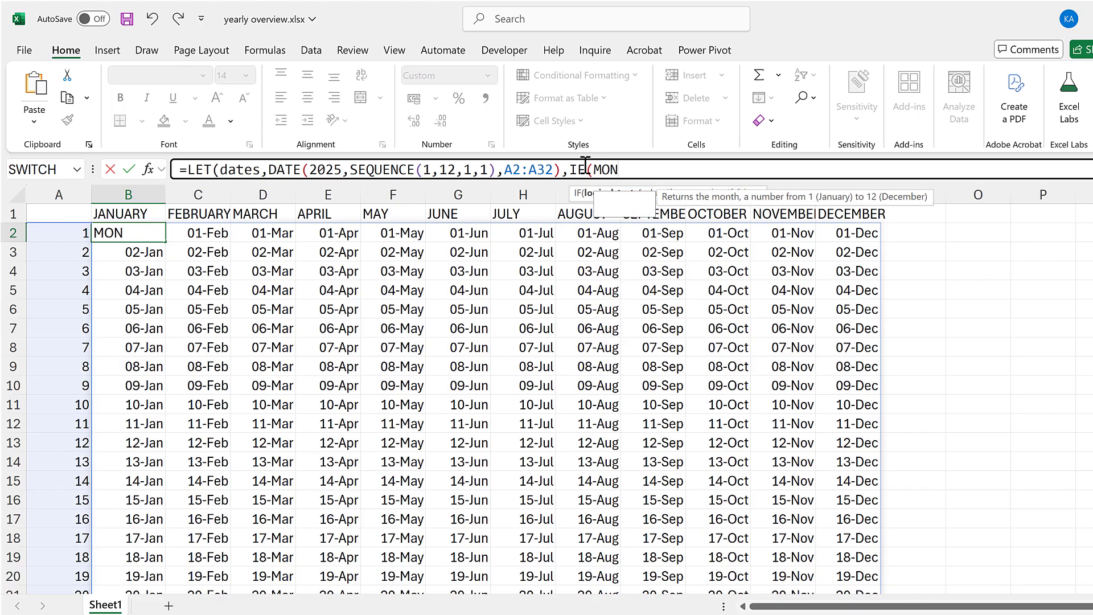
type("TH(date")
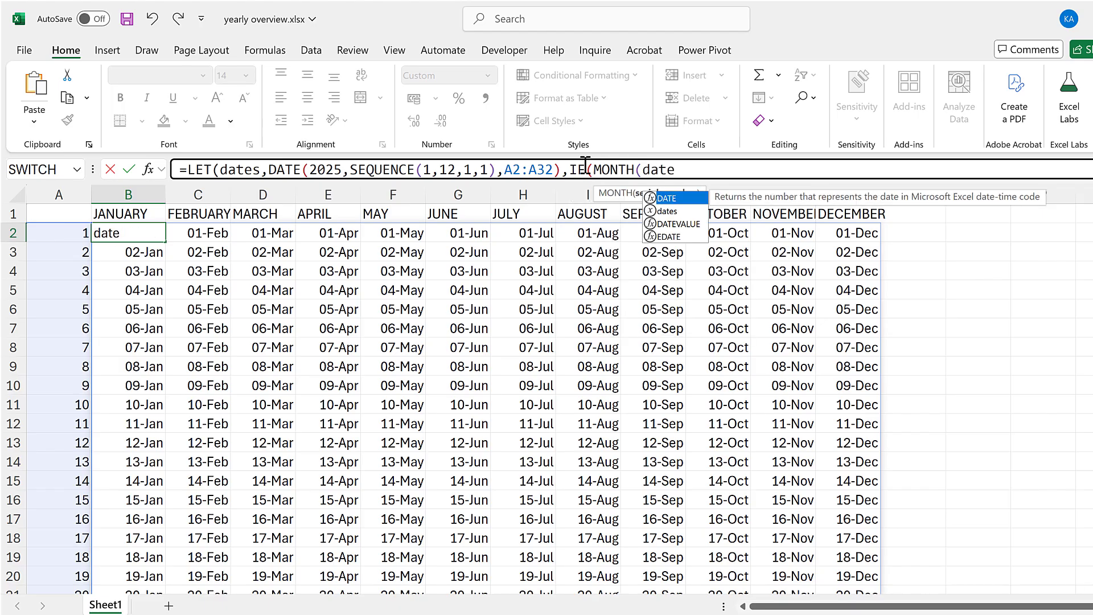
type("s)=")
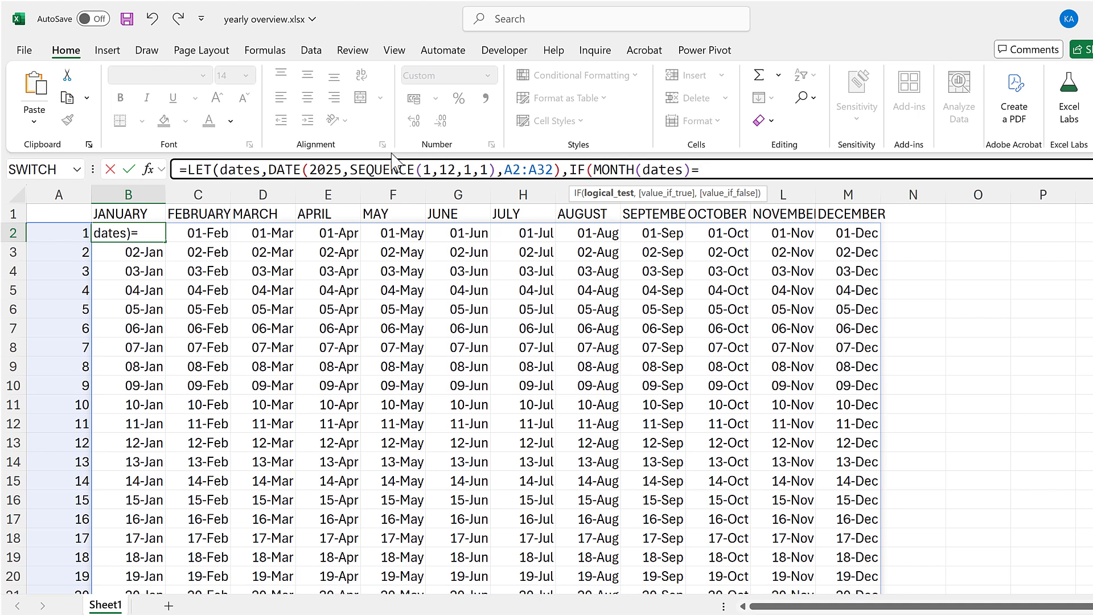
left_click_drag(352, 169, 497, 164)
key("ctrl+c")
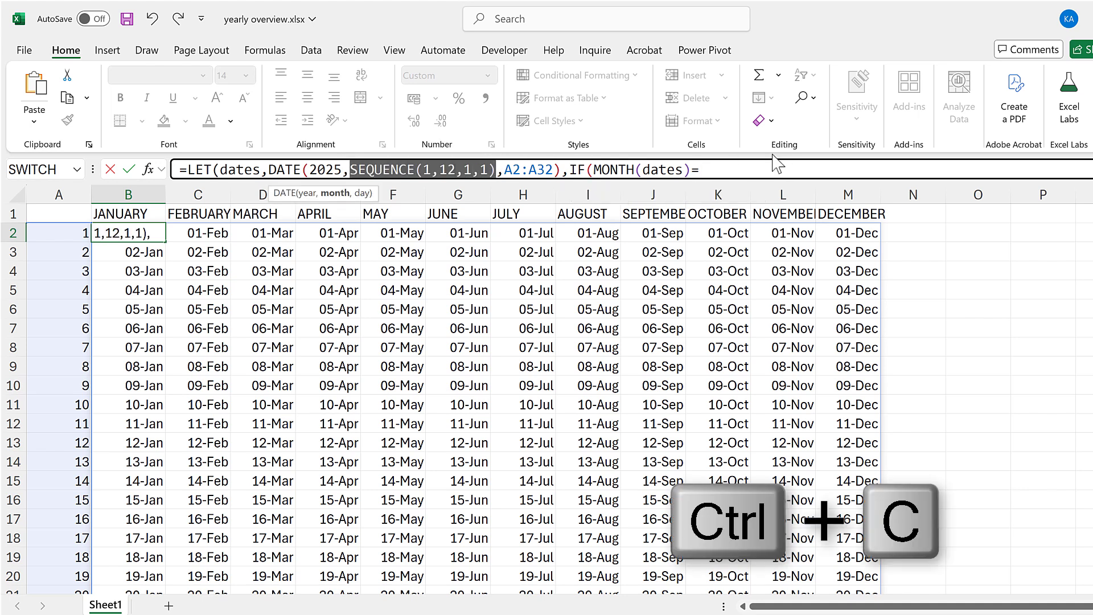
left_click(723, 161)
key("ctrl+v")
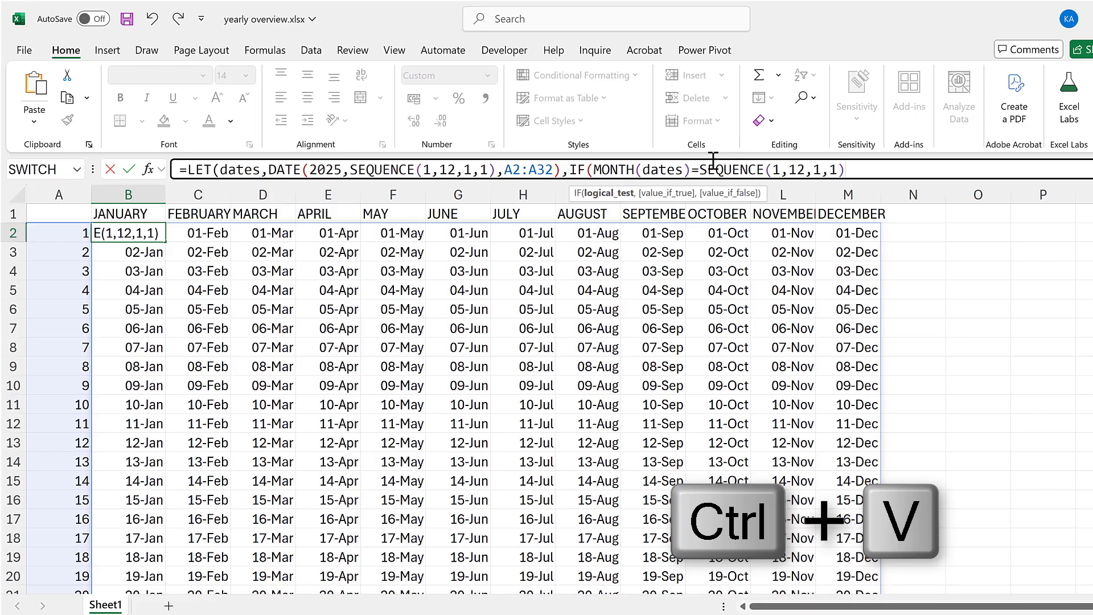
left_click(630, 168)
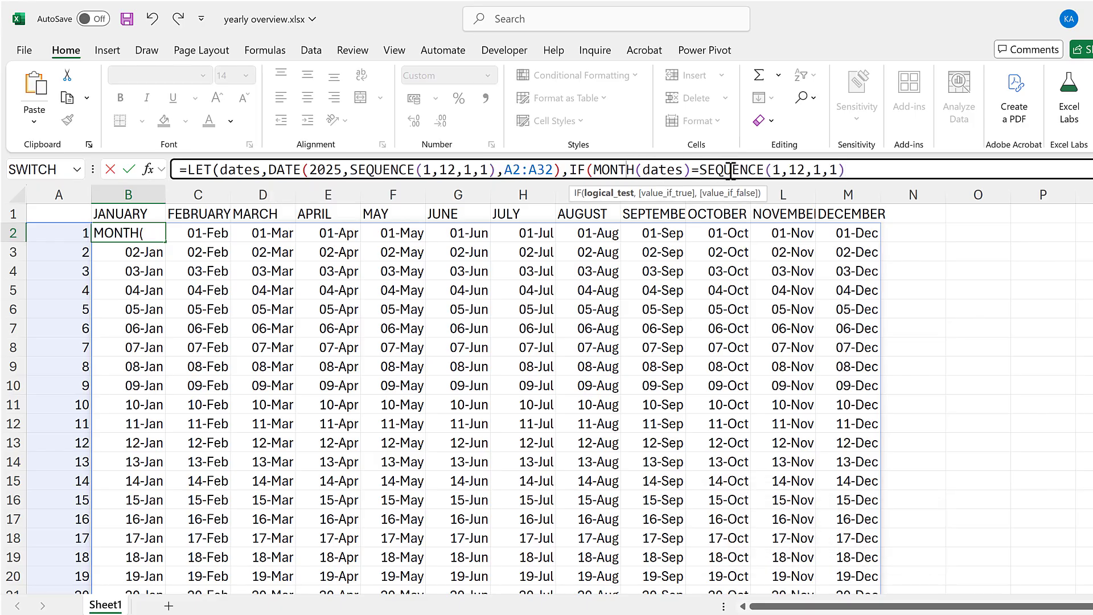
left_click(786, 169)
left_click(876, 169)
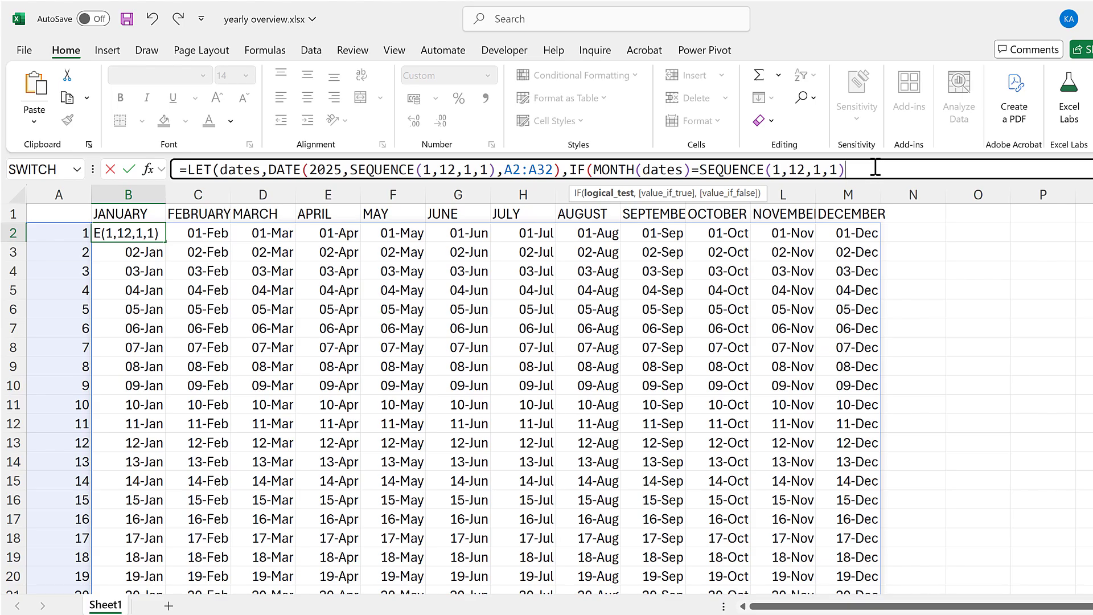
type(",dates,")
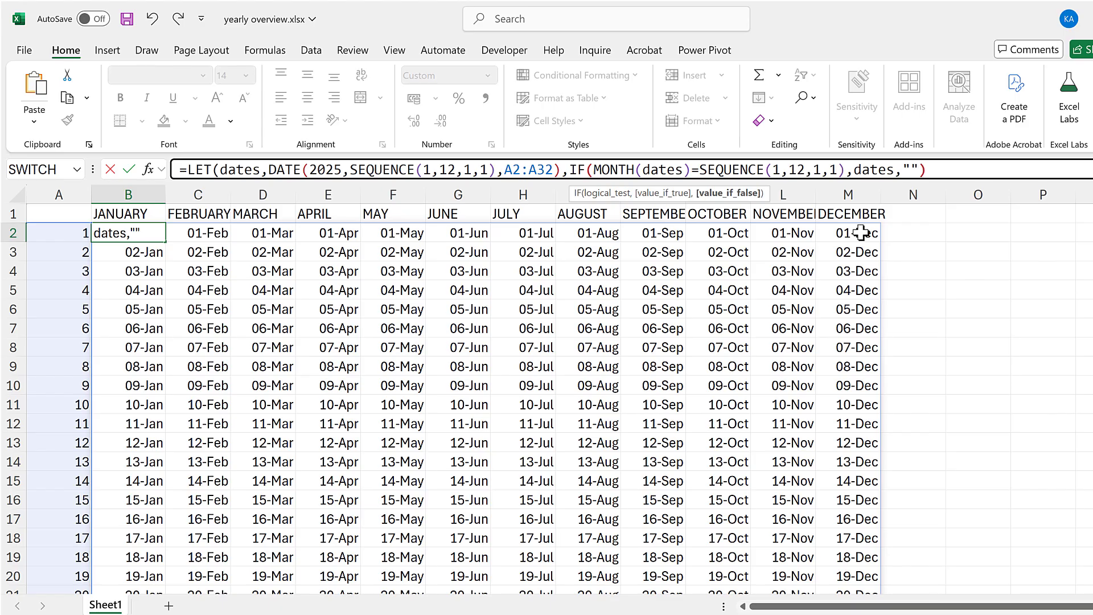
type("\"\"))")
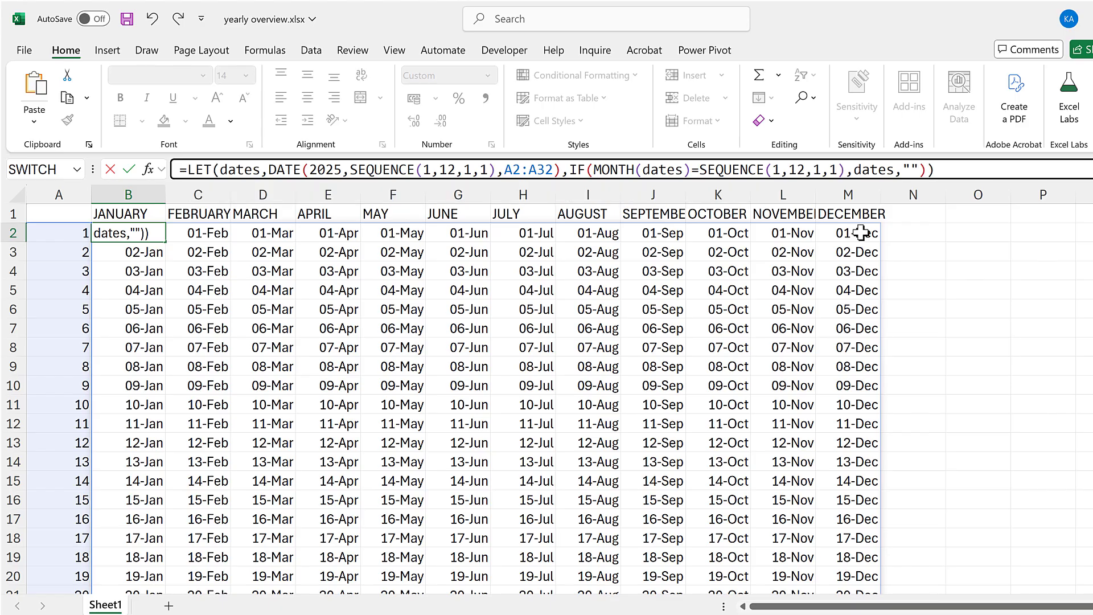
key("Return")
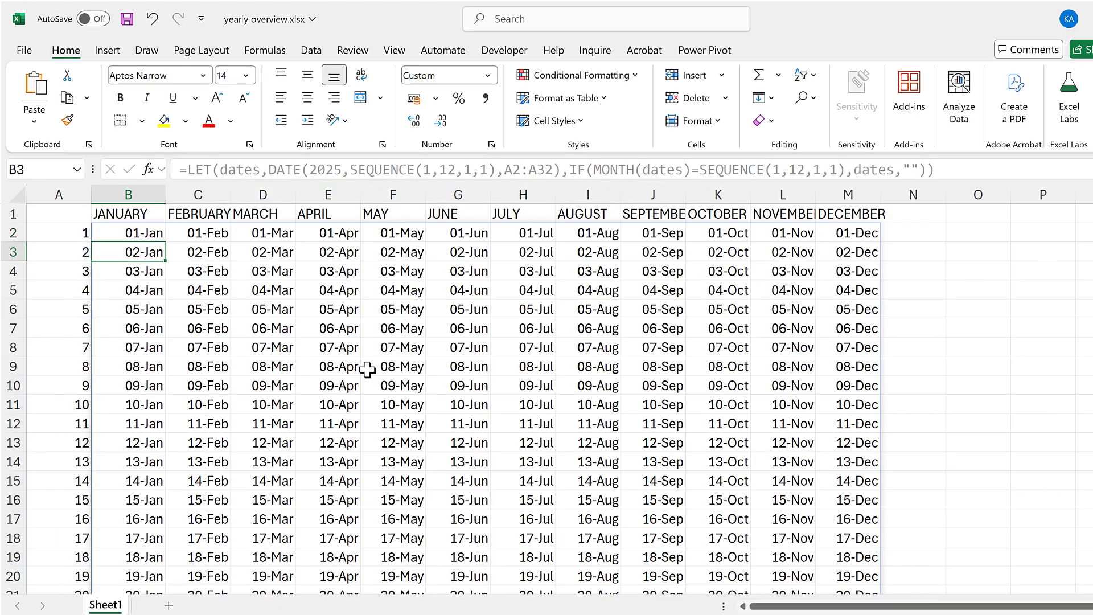
scroll(368, 370, "down", 2)
scroll(367, 370, "down", 5)
left_click(236, 476)
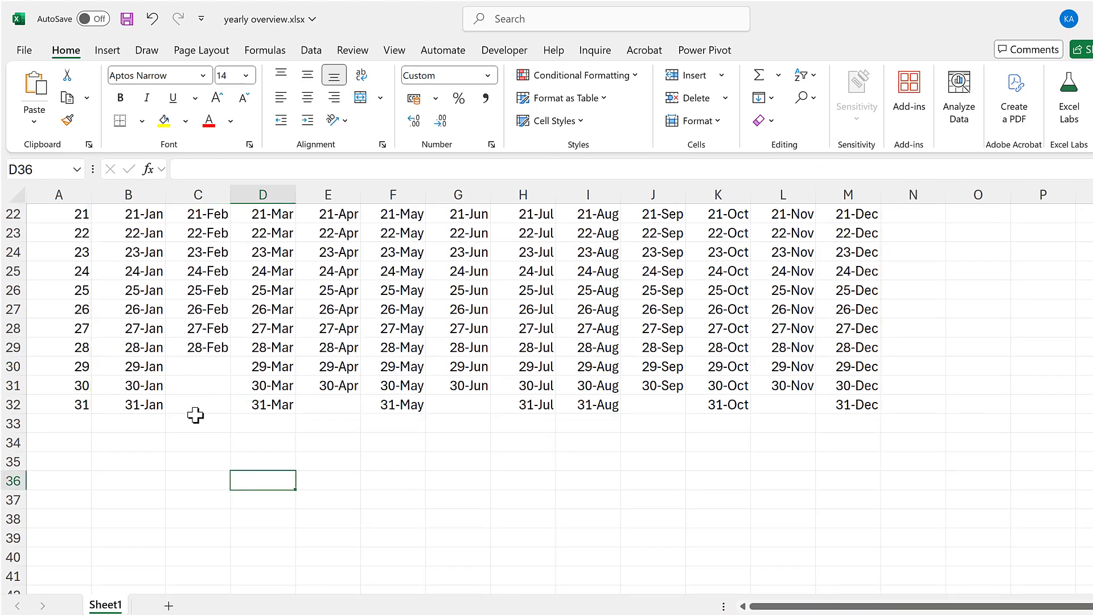
left_click(317, 408)
left_click(449, 404)
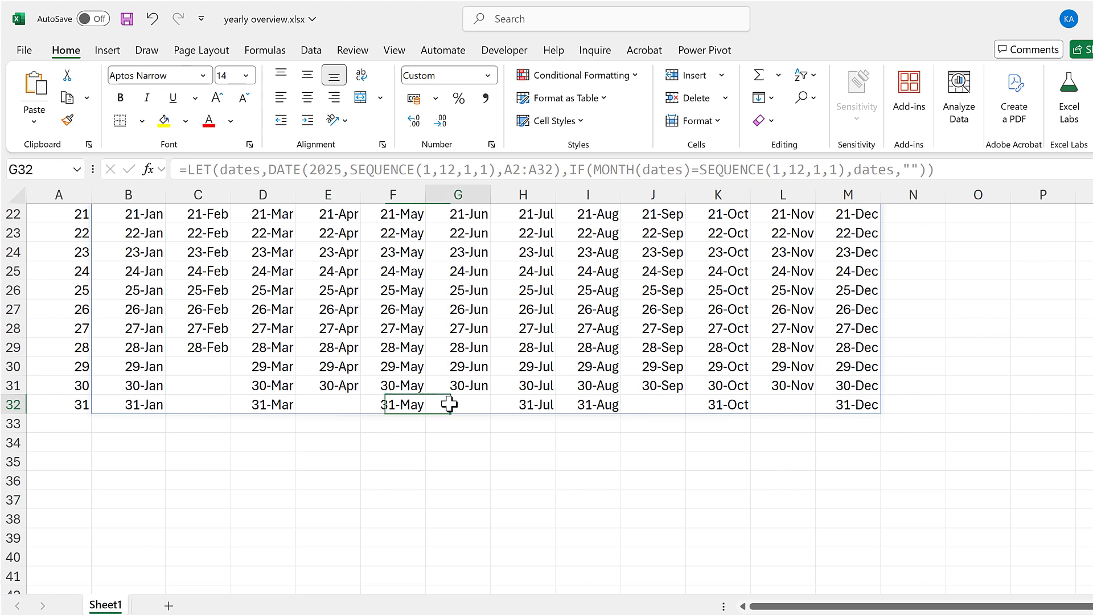
left_click(657, 405)
left_click(788, 404)
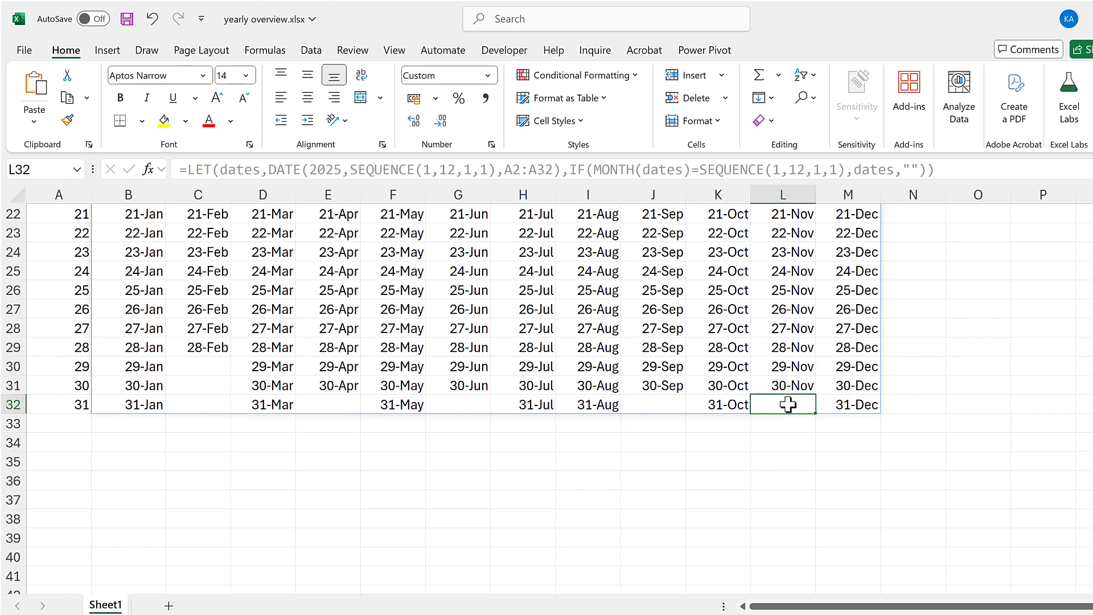
left_click(546, 480)
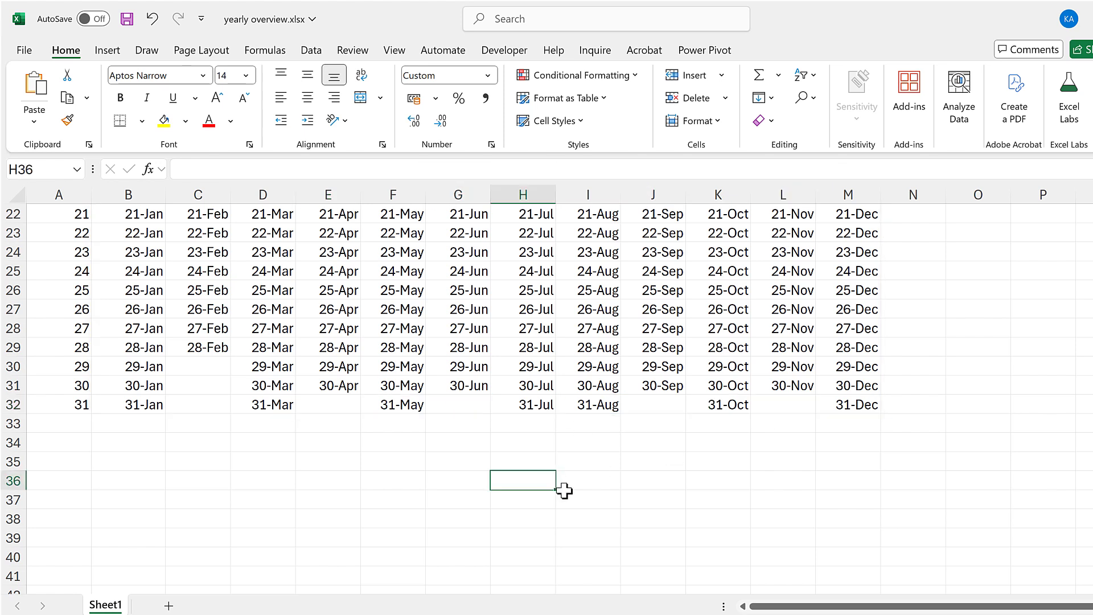
scroll(537, 384, "up", 7)
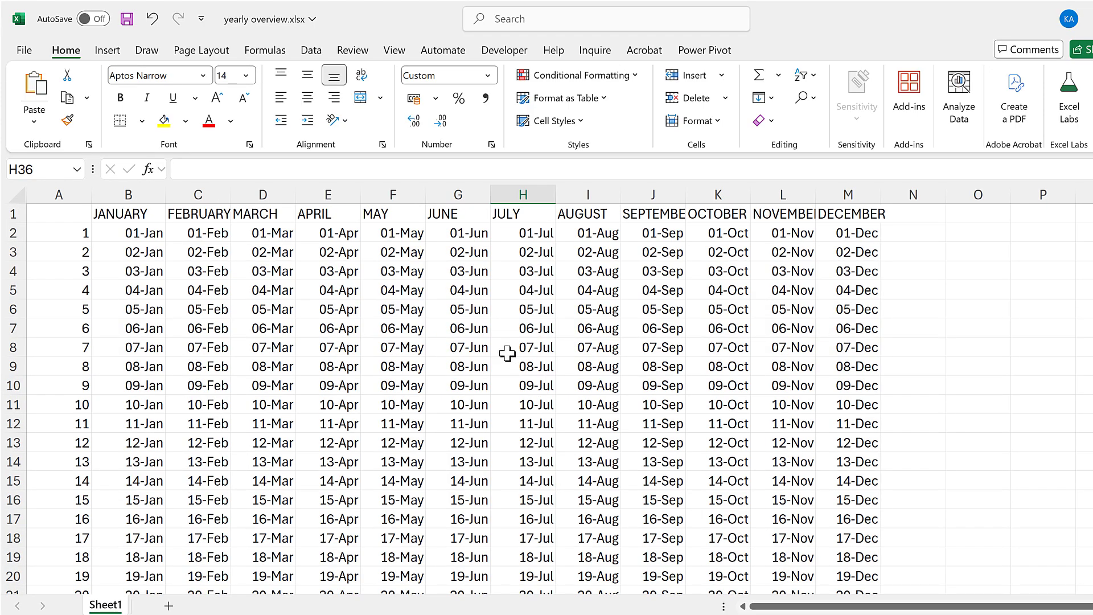
Step: Enter a test =WEEKDAY(M2,2) in O2, which returns 1 for 01-Dec, a Monday
left_click(965, 232)
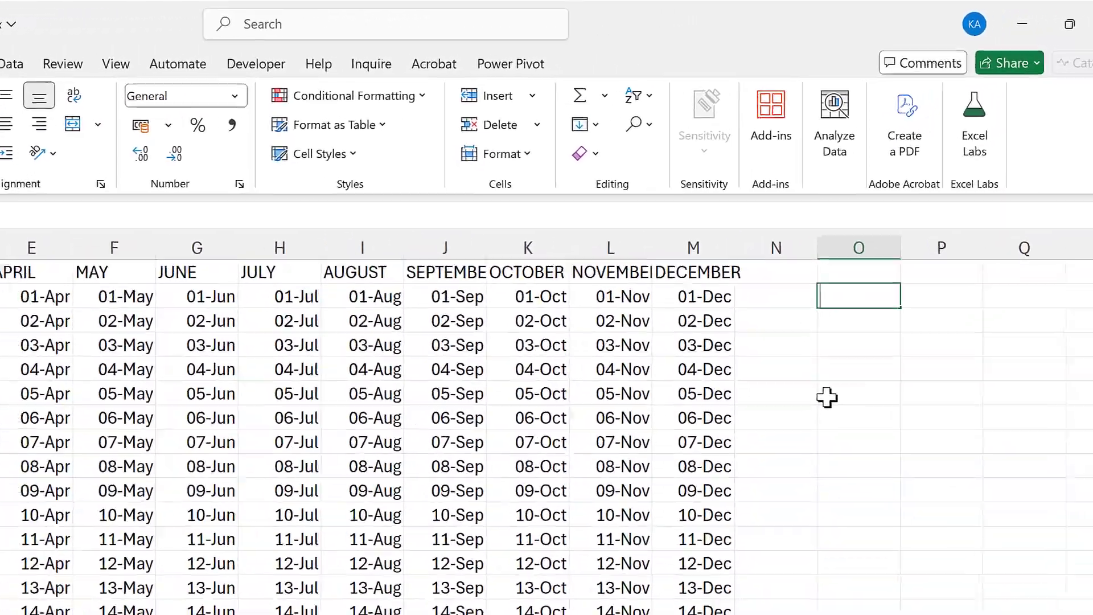
type("=weekd")
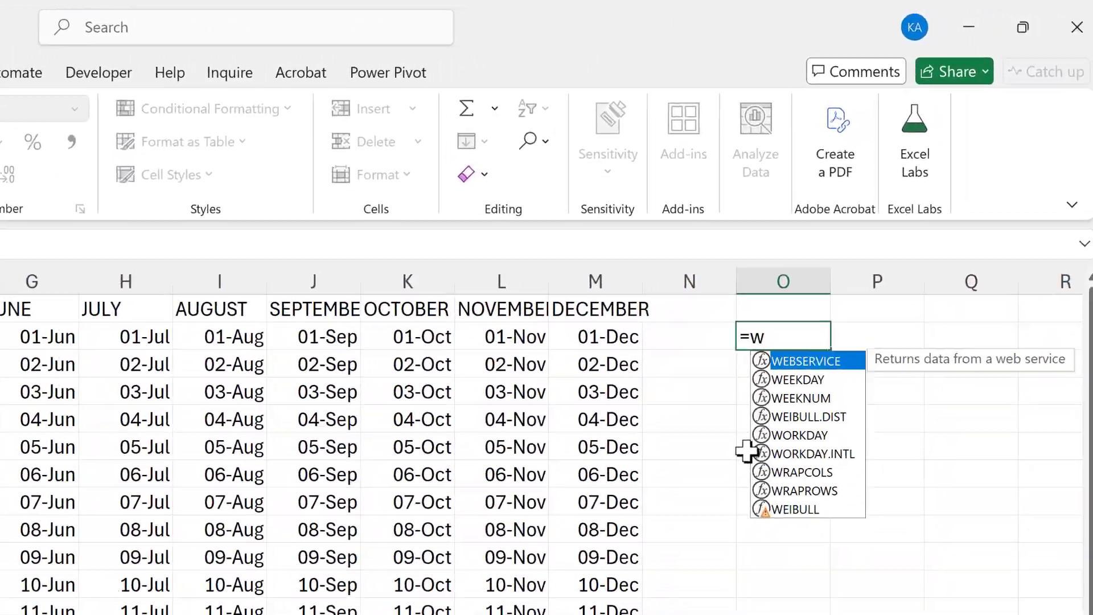
type("ay")
key("Tab")
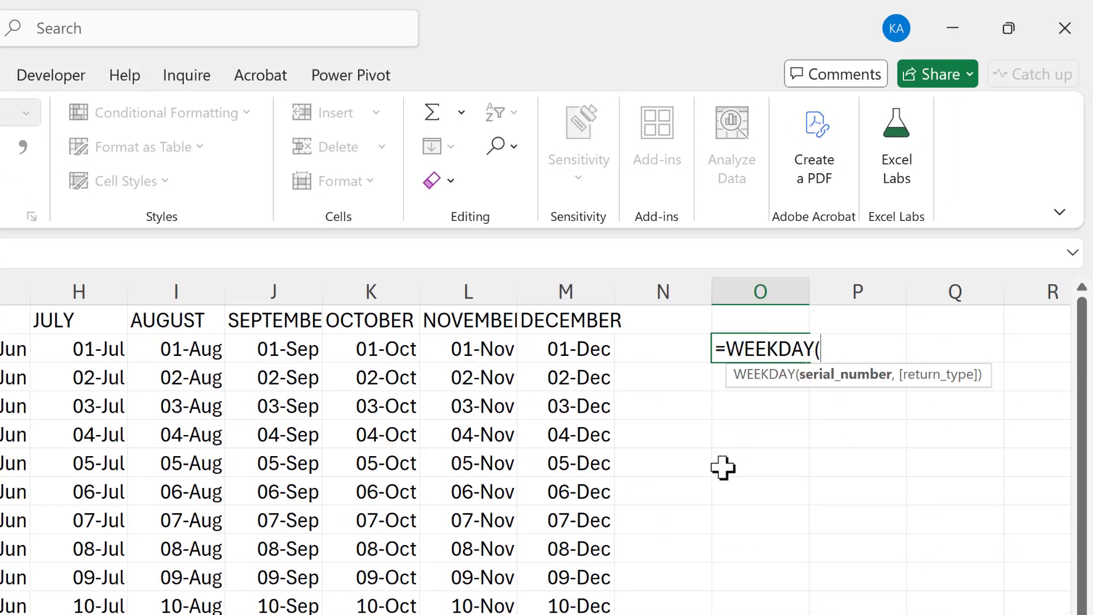
left_click(569, 347)
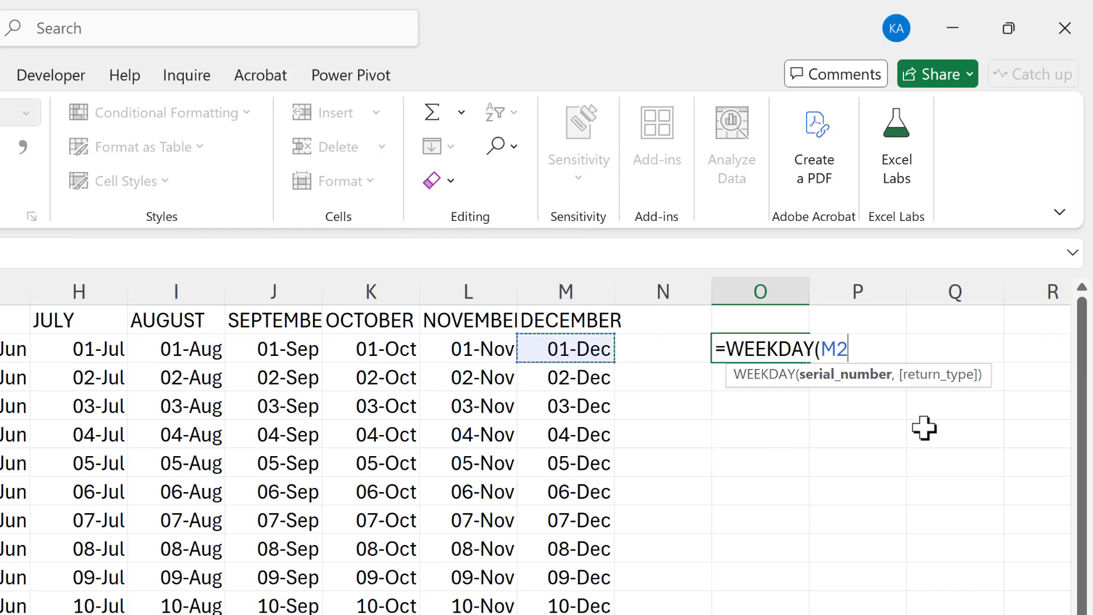
type(",")
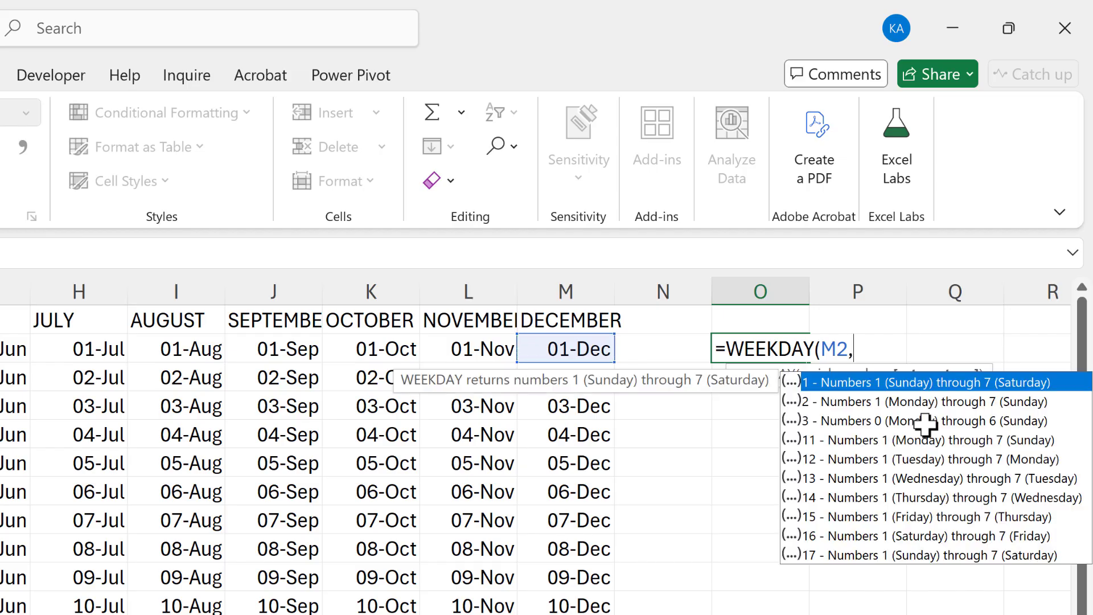
left_click(898, 402)
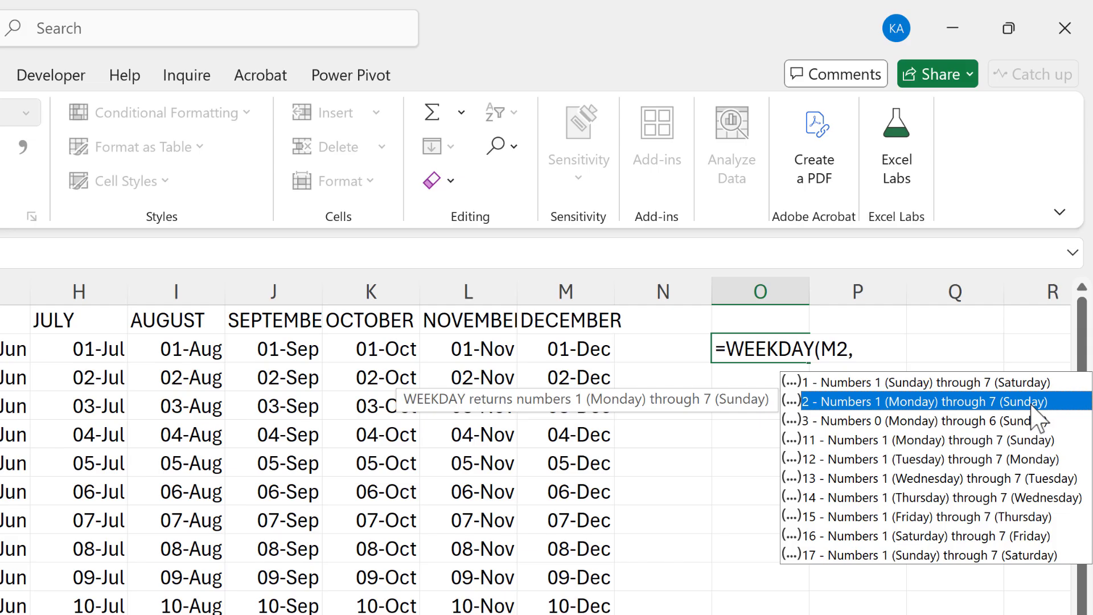
double_click(868, 402)
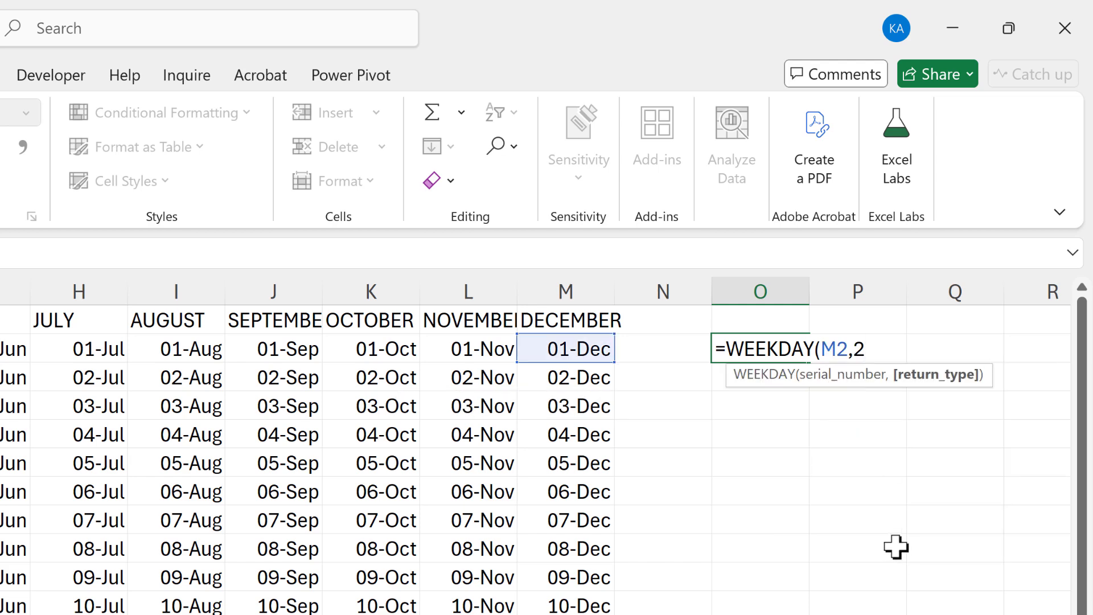
type(")")
key("Return")
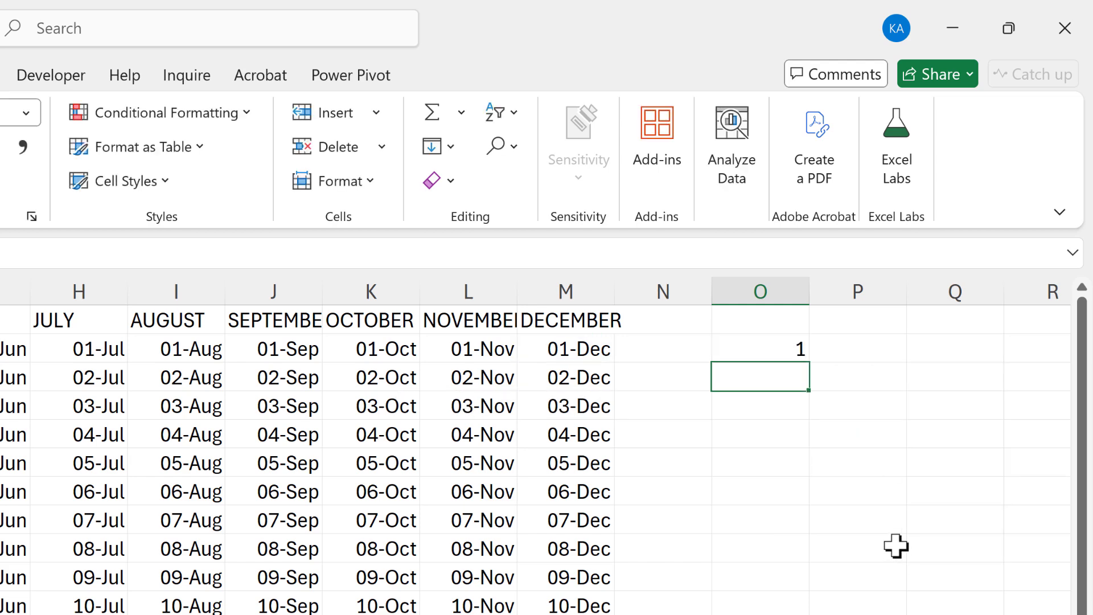
left_click(731, 354)
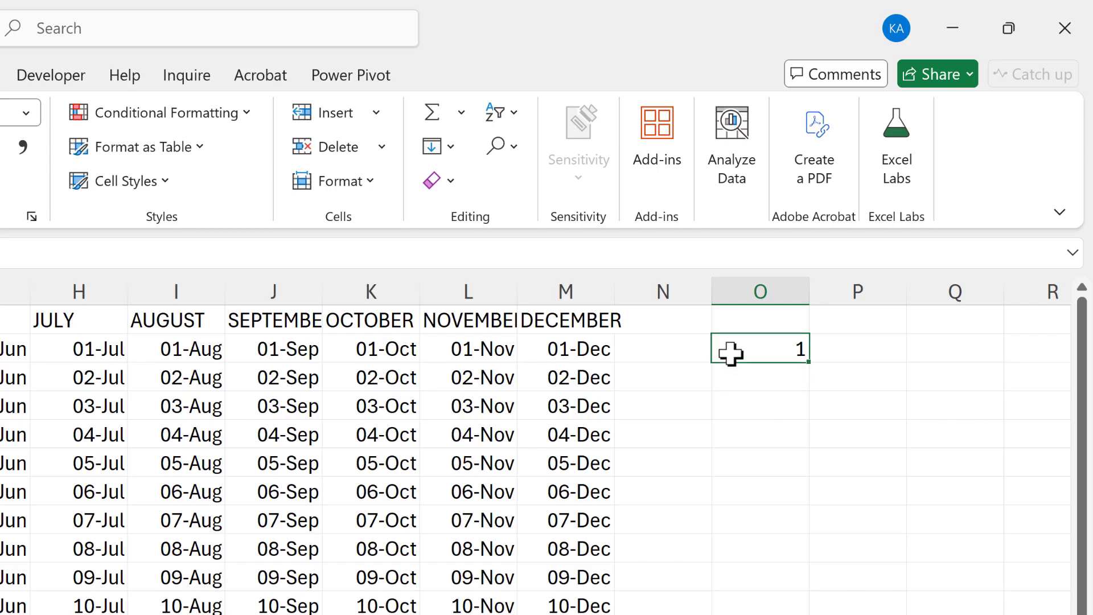
left_click(586, 354)
left_click(774, 342)
Step: Clear O2, select the date grid B2:M32 and start a new conditional formatting rule
key("Delete")
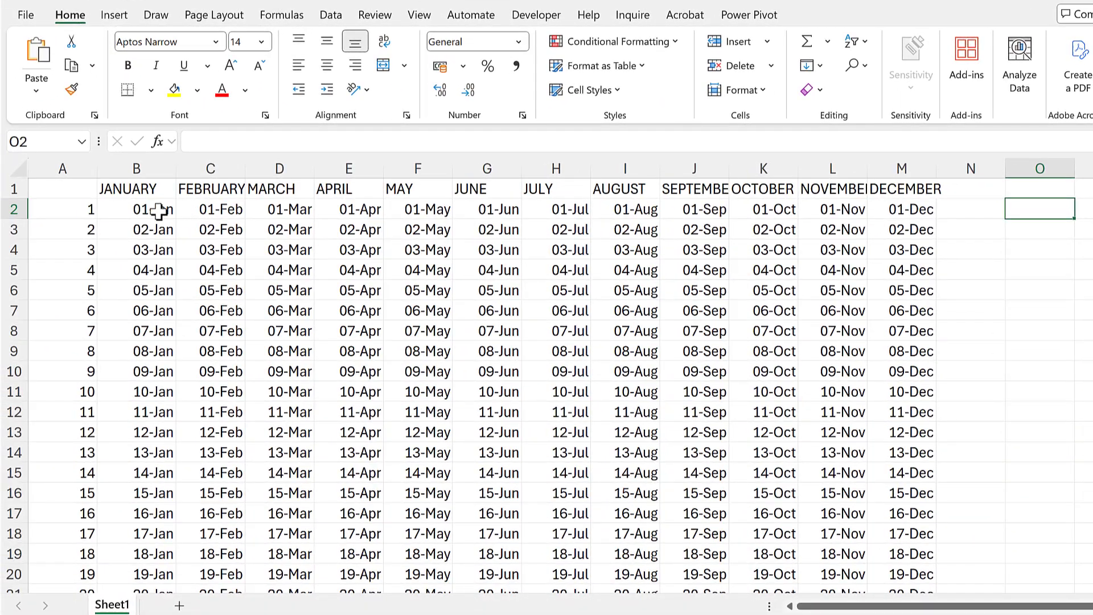
left_click(159, 210)
key("ctrl+shift+Right")
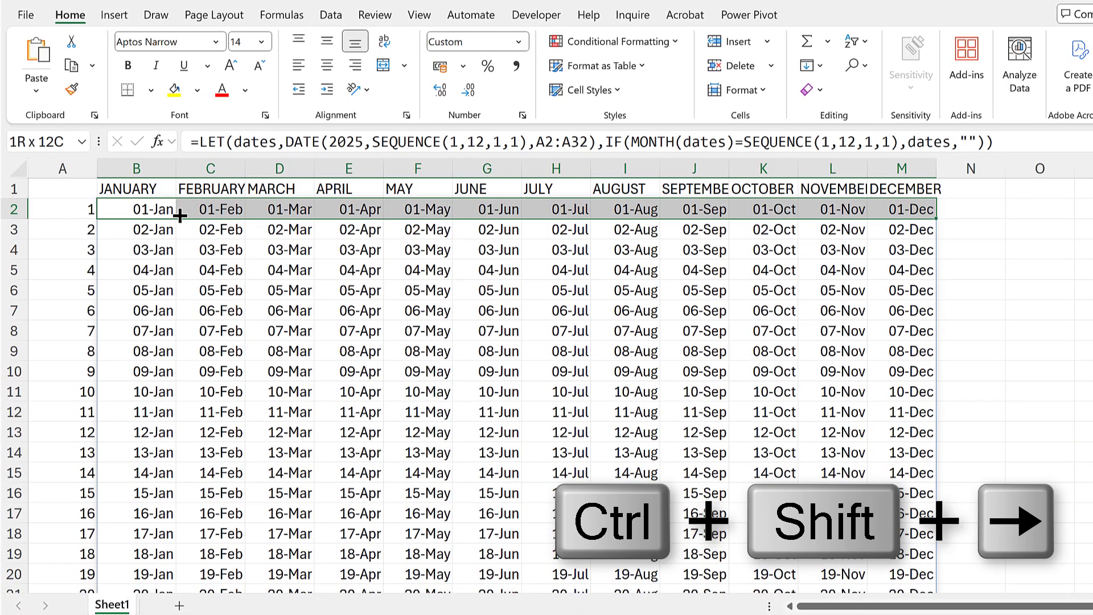
key("ctrl+shift+Down")
scroll(421, 256, "up", 4)
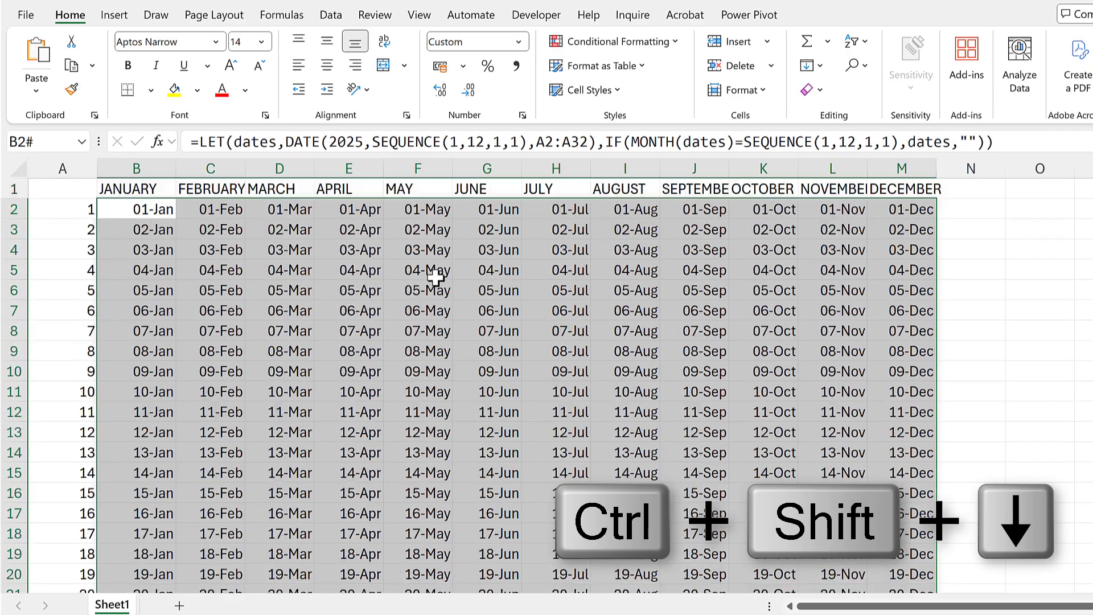
left_click(662, 45)
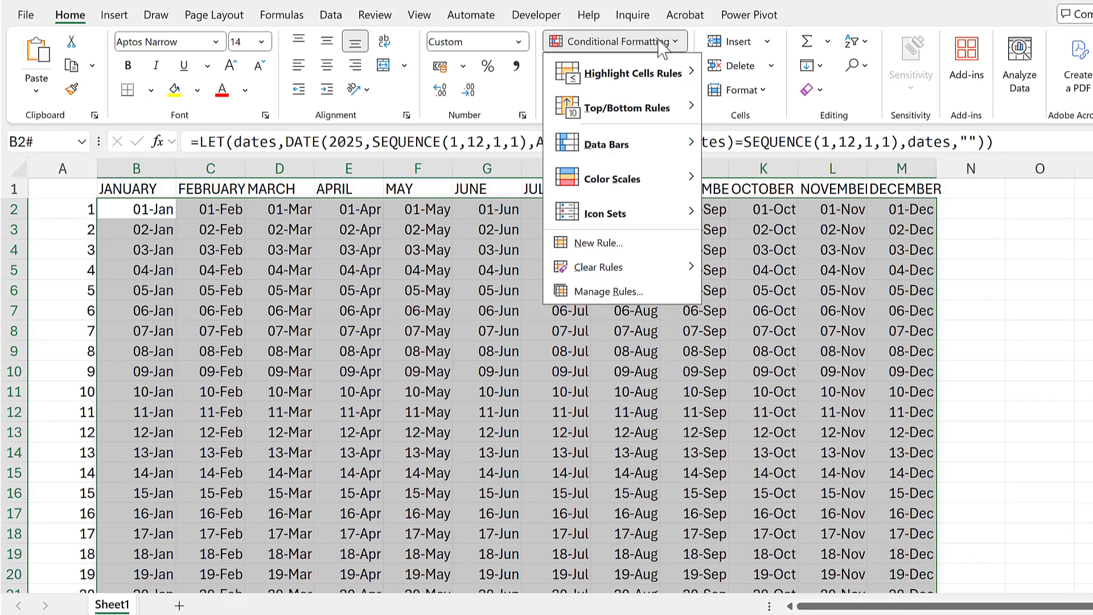
left_click(623, 244)
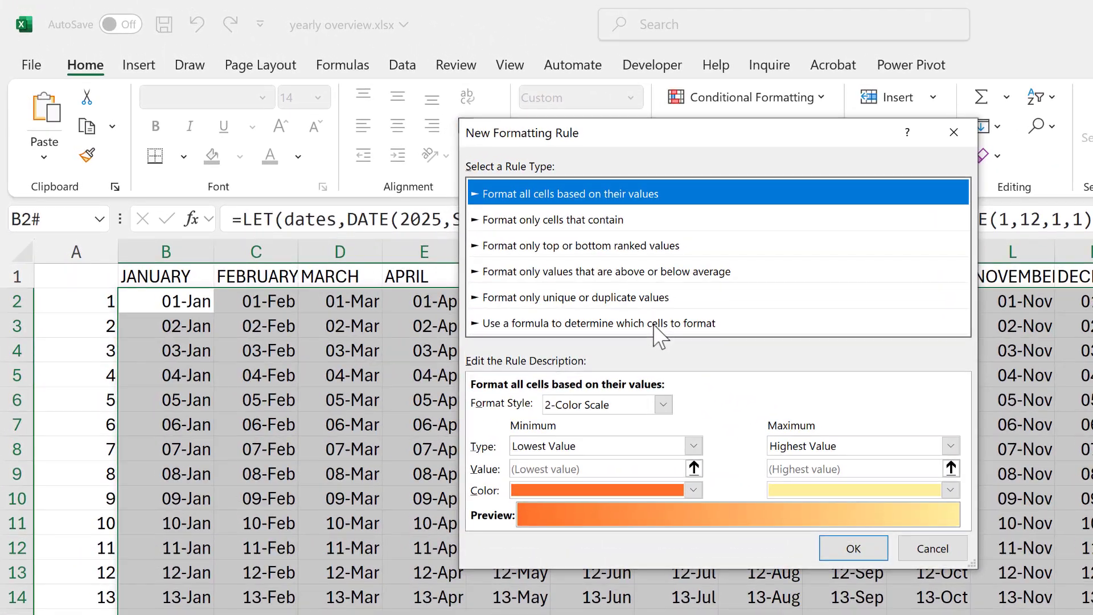
Step: Choose 'Use a formula to determine which cells to format' and enter =WEEKDAY(B2,2)<6
left_click(655, 323)
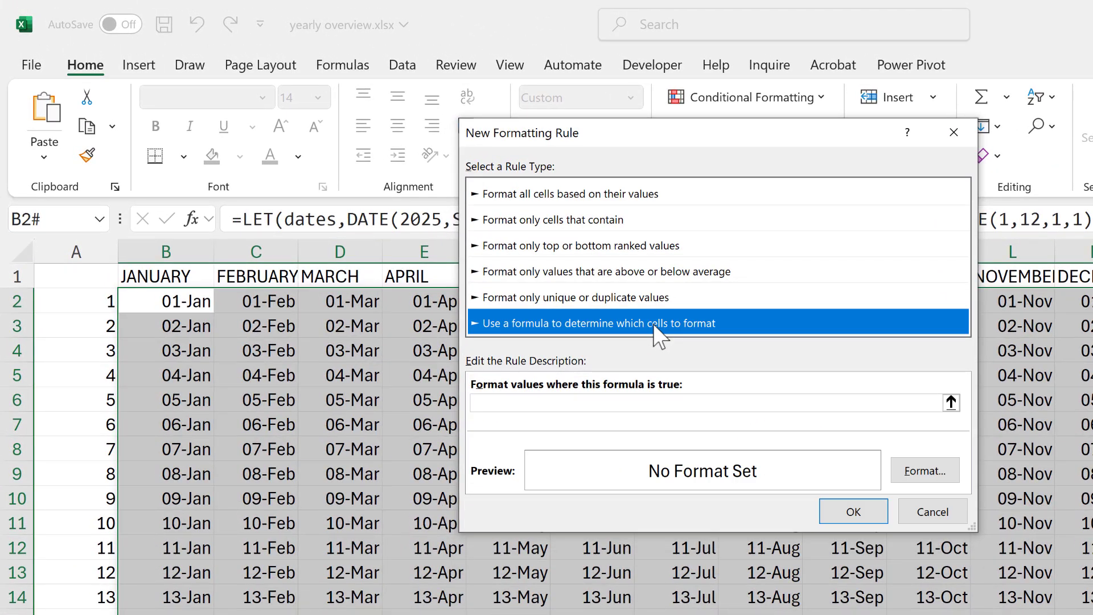
left_click(659, 403)
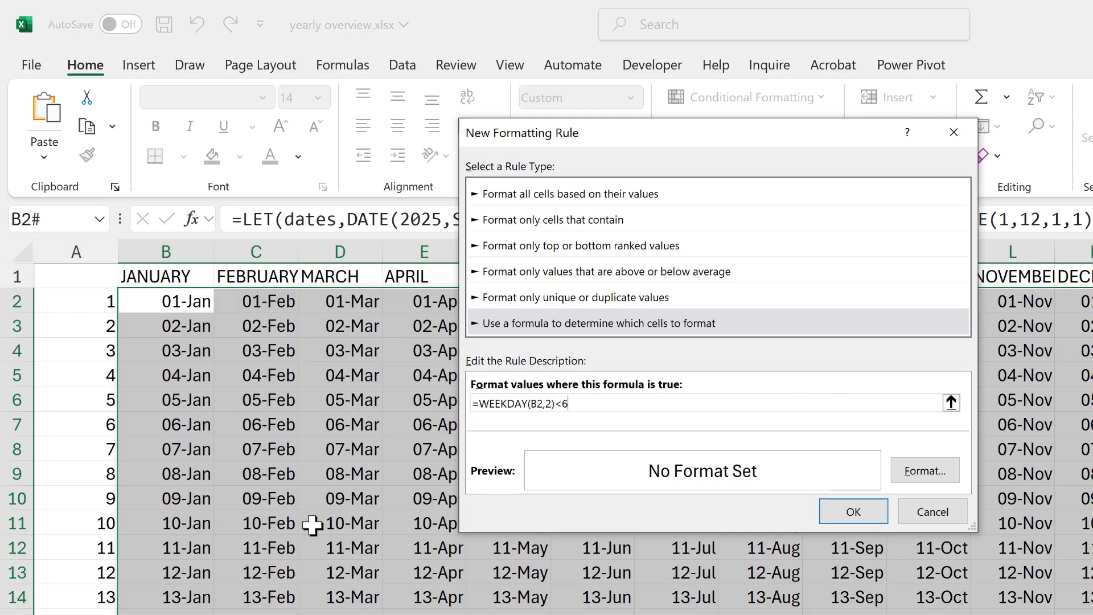
Step: Give the rule a light grey fill and apply it to the date grid
left_click(909, 467)
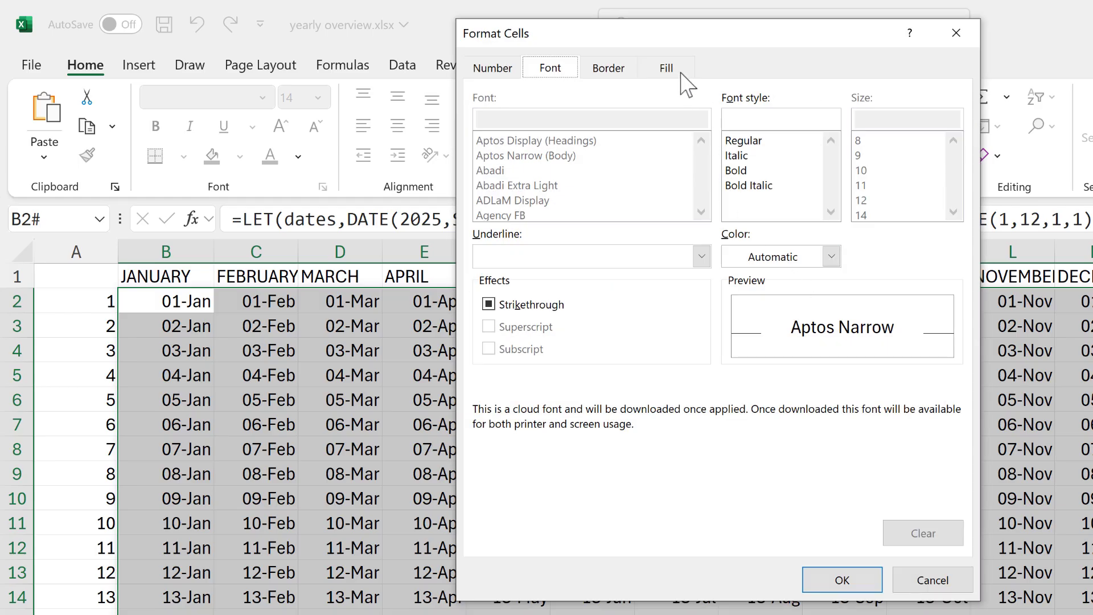
left_click(687, 84)
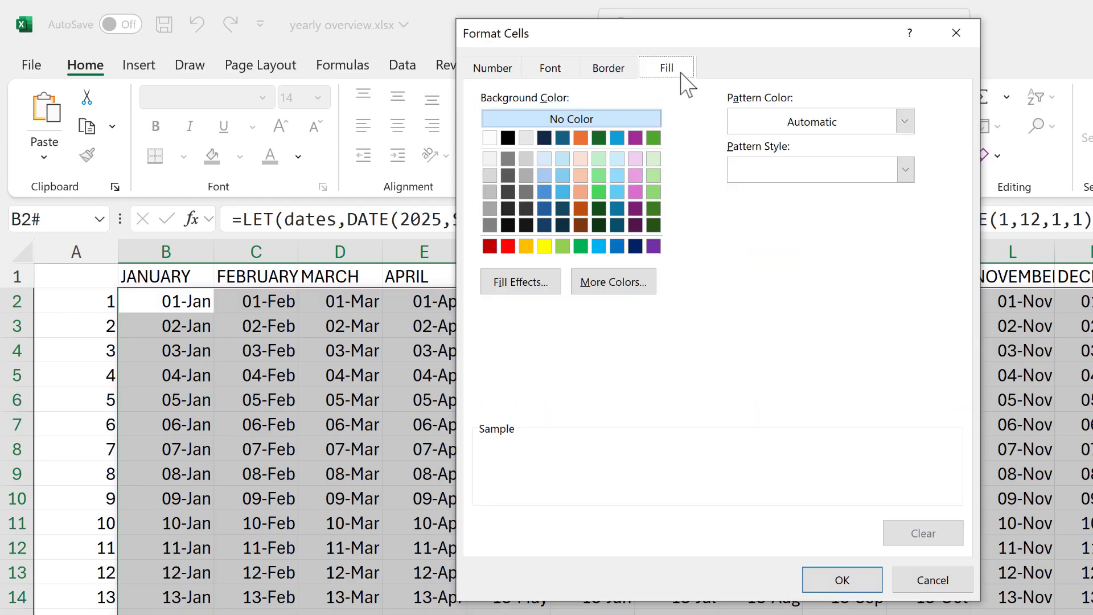
left_click(490, 174)
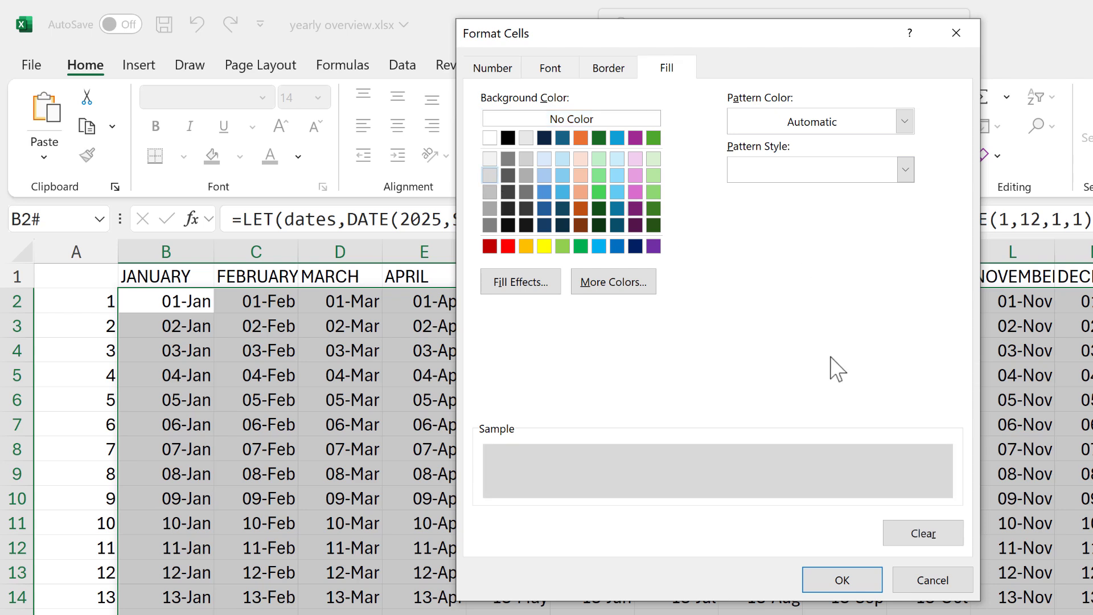
left_click(841, 580)
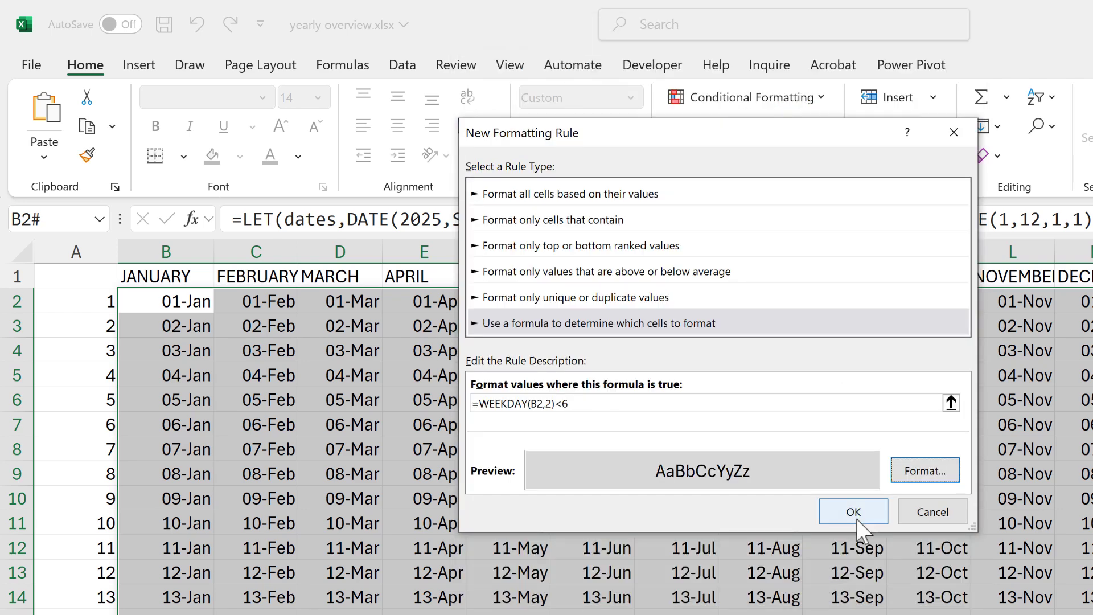
left_click(856, 515)
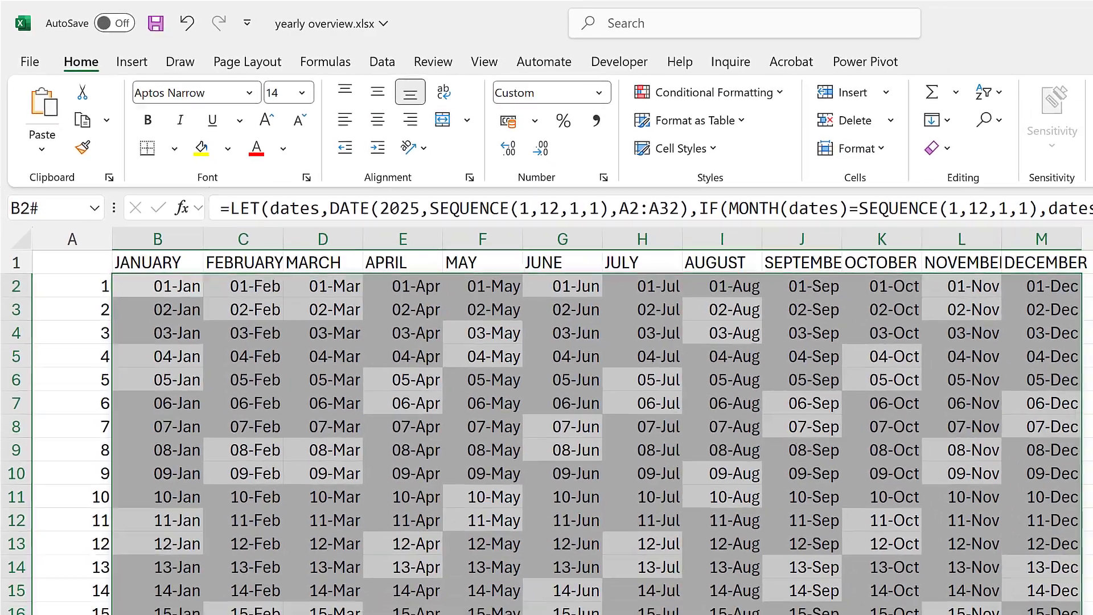
left_click(1008, 288)
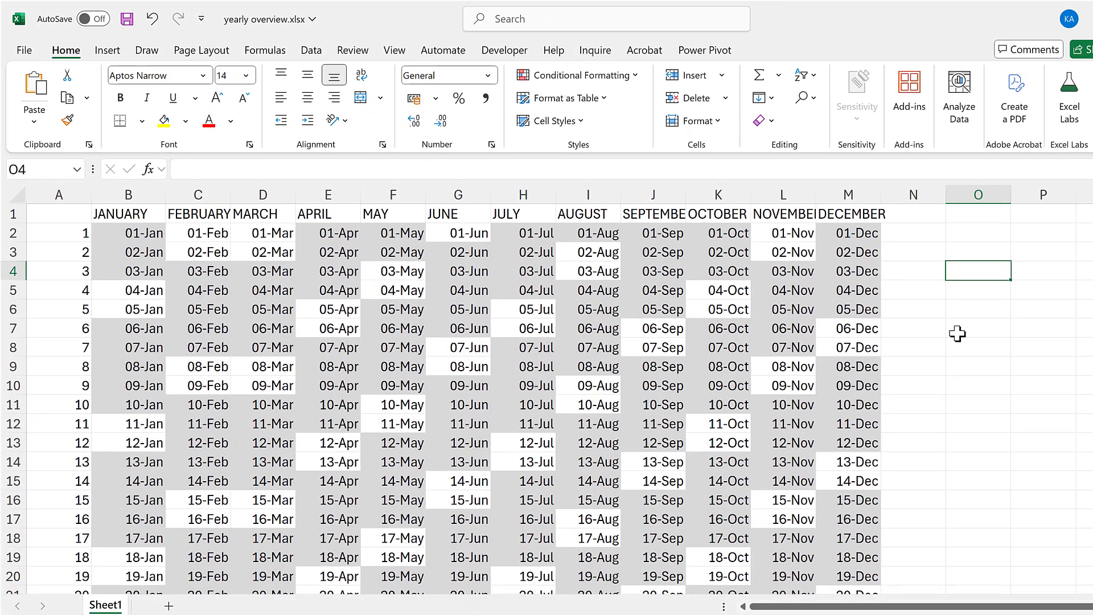
scroll(957, 334, "down", 5)
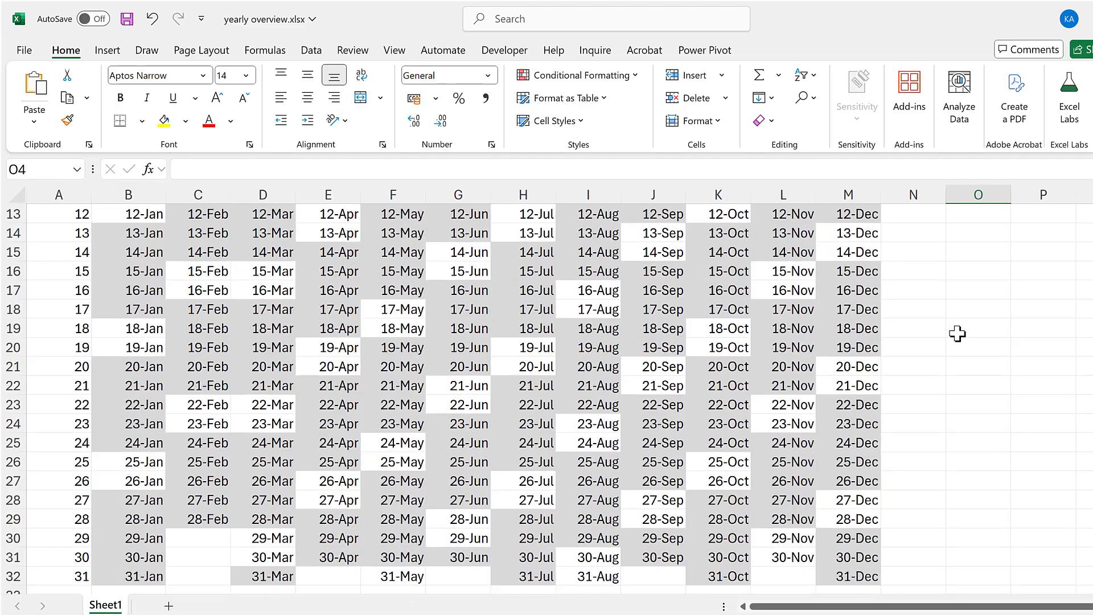
scroll(957, 334, "down", 1)
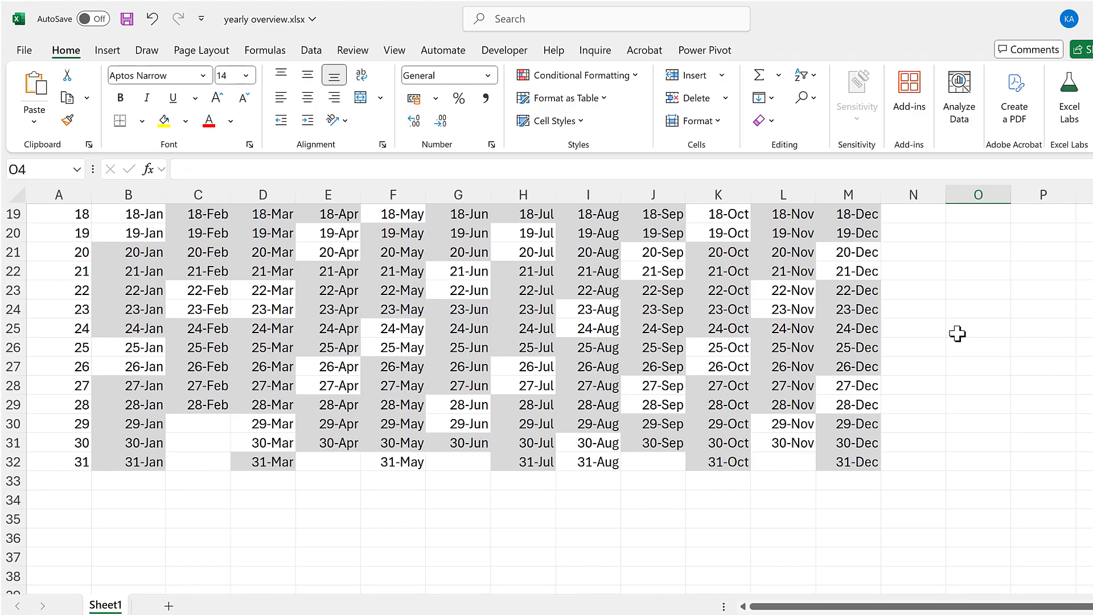
scroll(958, 334, "up", 6)
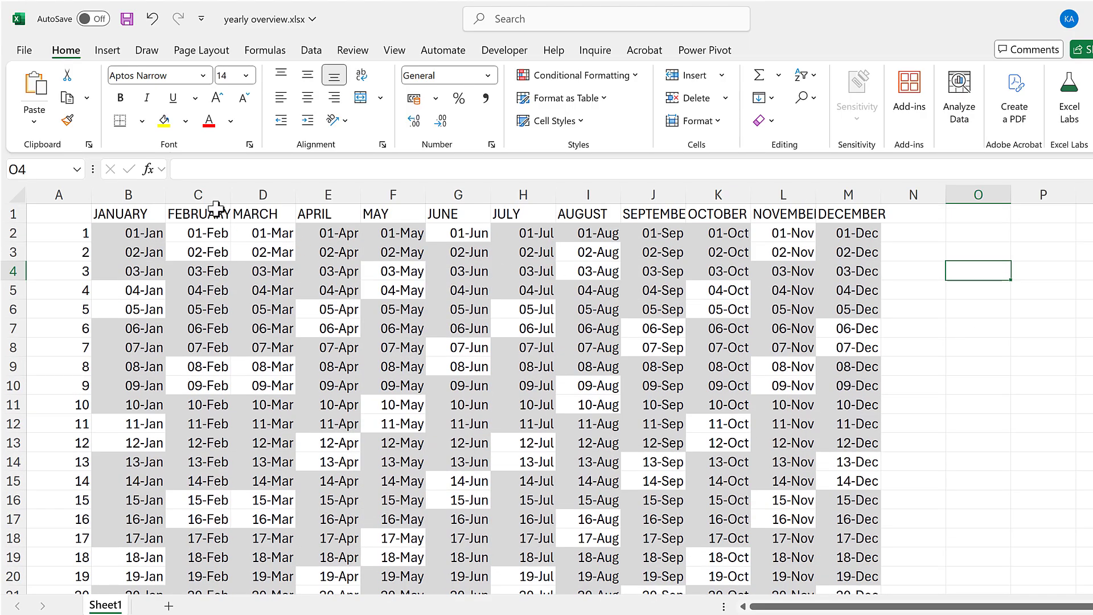
left_click(131, 234)
Step: Select the date grid B2:M32 and start a new 'Format only cells that contain' rule for No Blanks
key("ctrl+shift+Right")
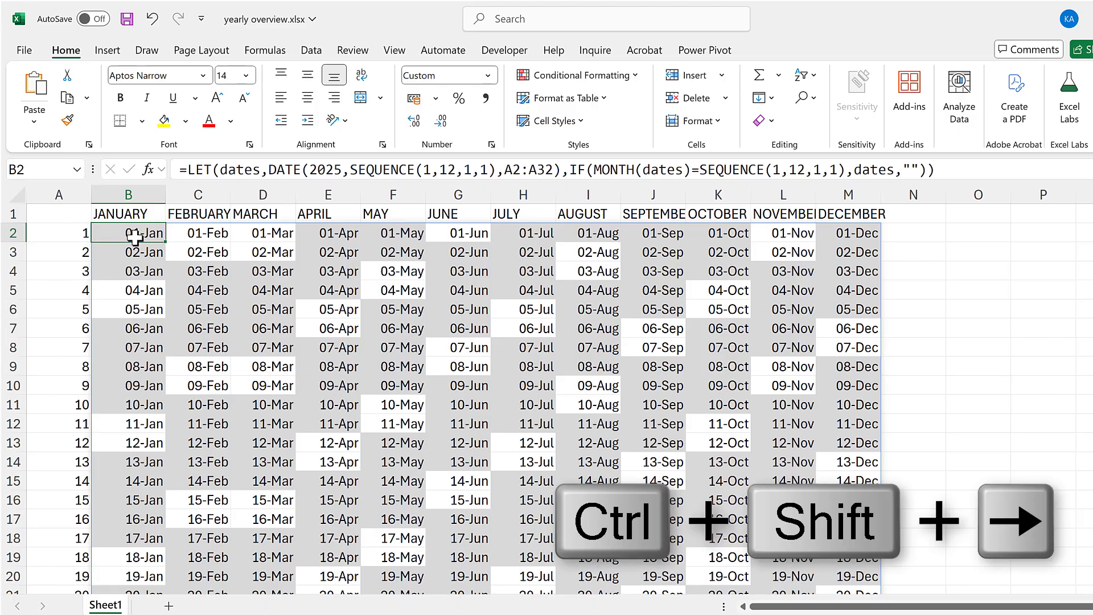
key("ctrl+shift+Down")
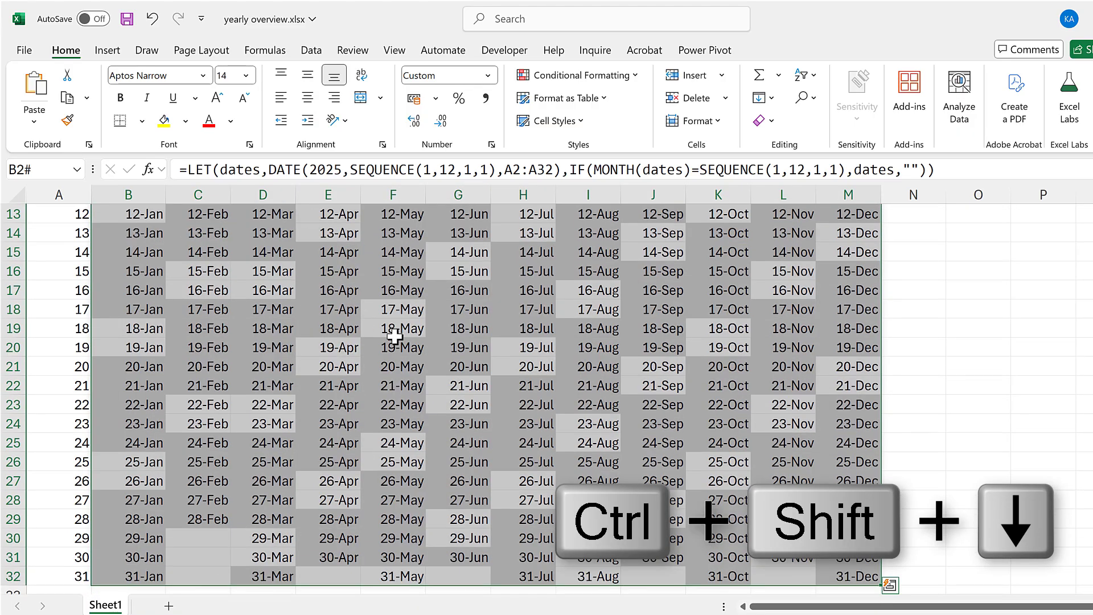
scroll(399, 336, "up", 4)
left_click(626, 80)
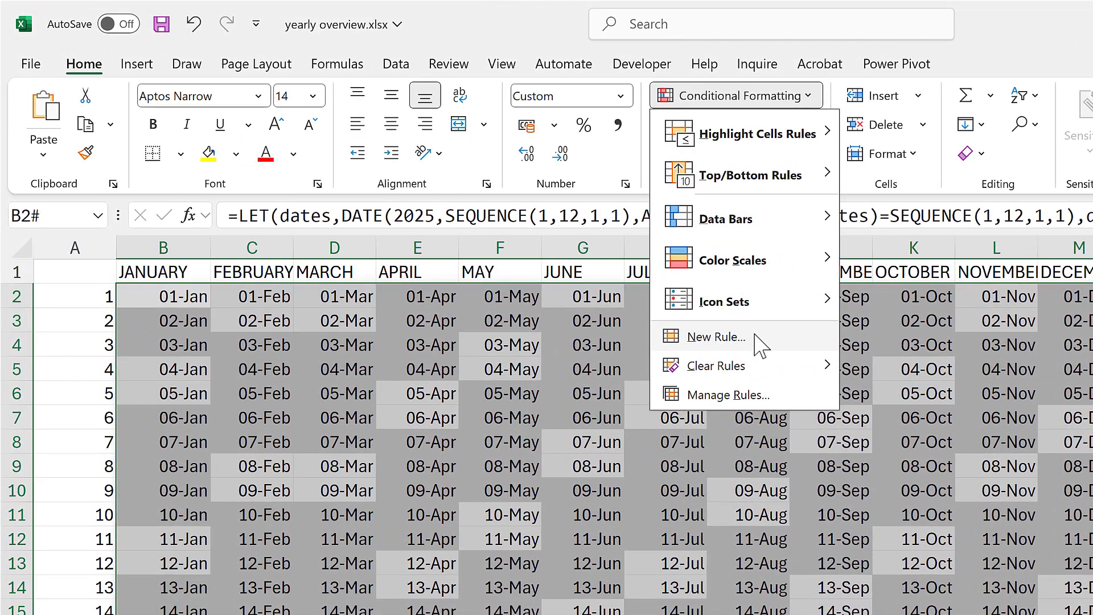
left_click(756, 335)
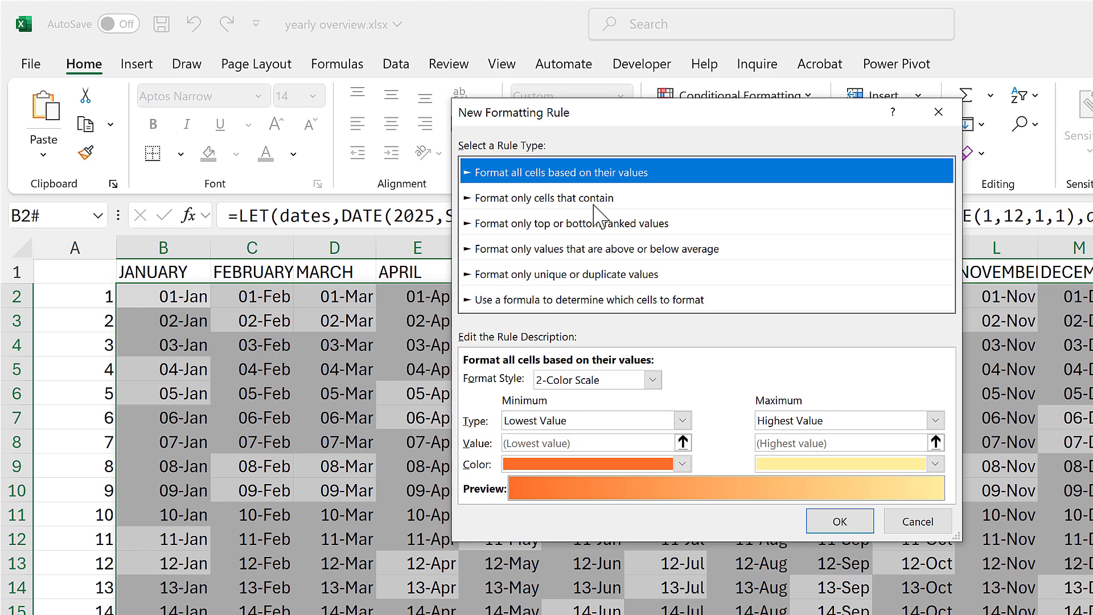
left_click(595, 202)
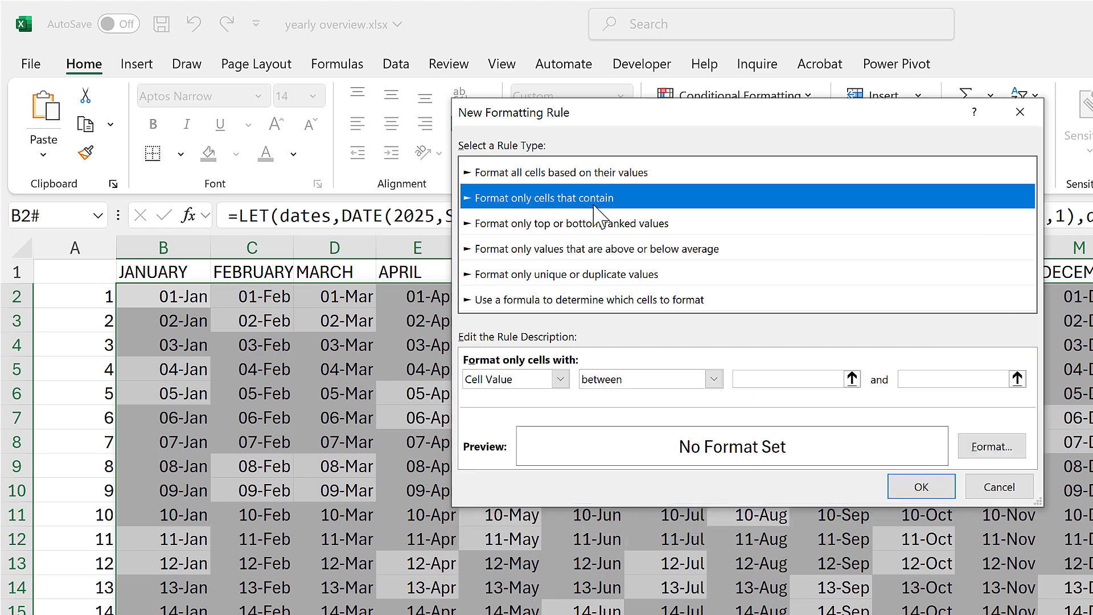
left_click(560, 379)
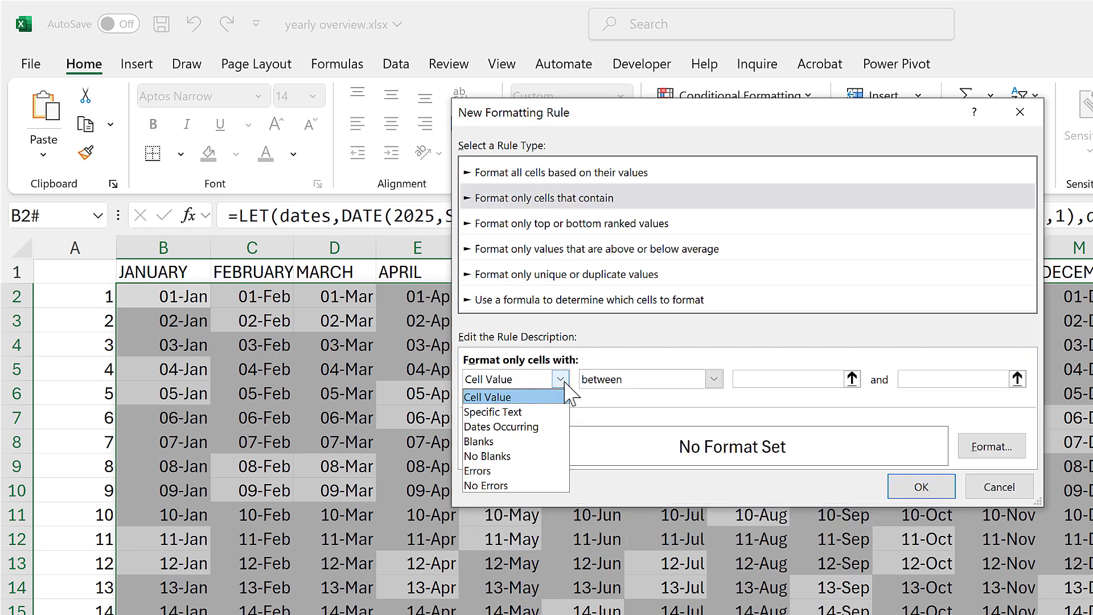
left_click(521, 457)
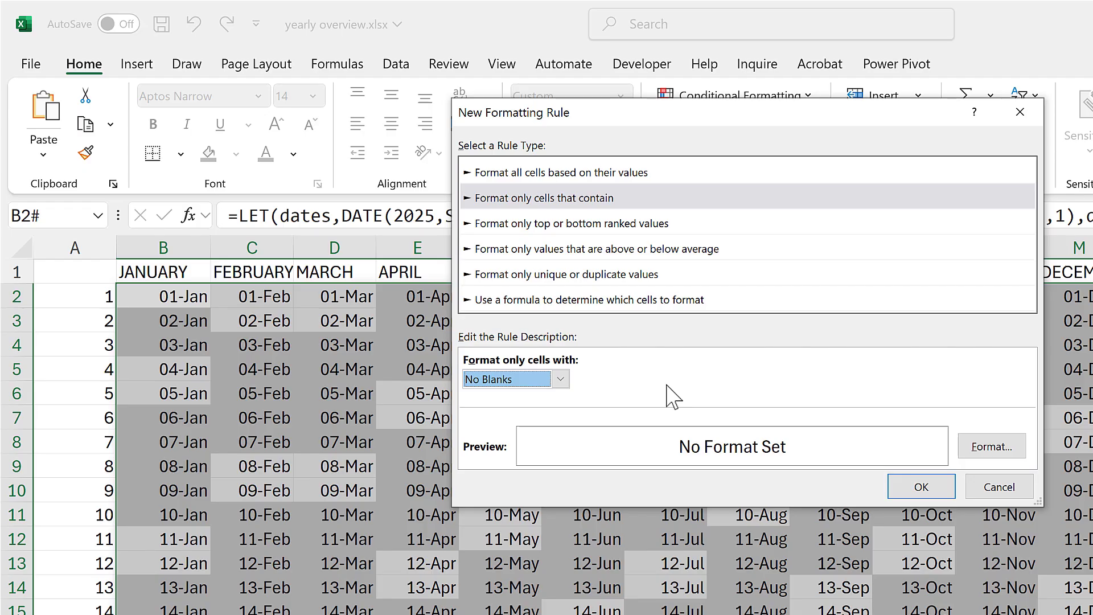
Step: Give the No Blanks rule an Outline border and apply it to the grid
left_click(991, 450)
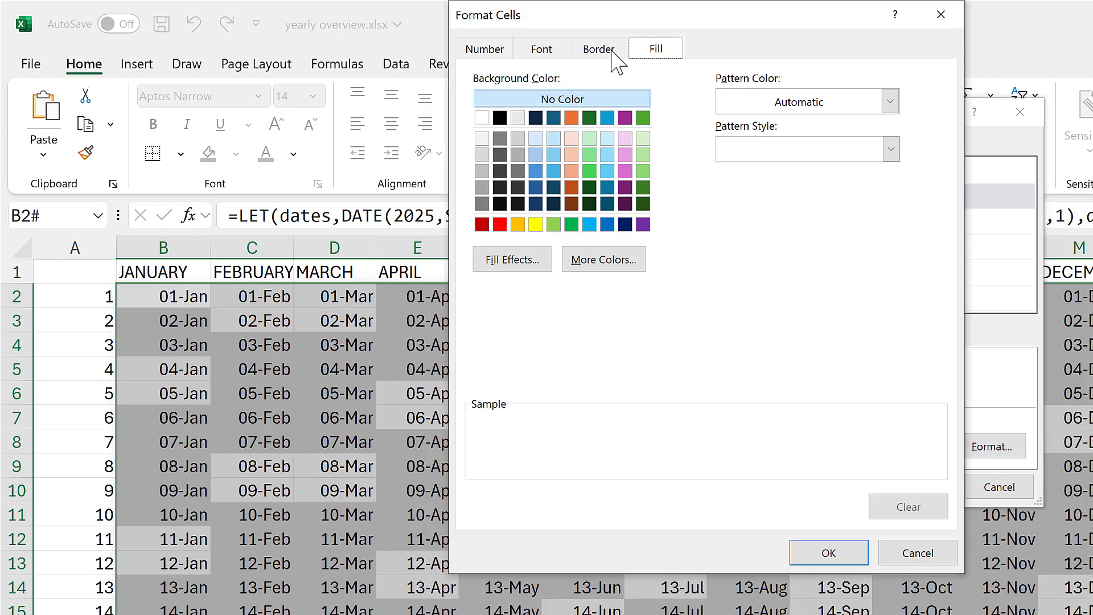
left_click(615, 50)
left_click(744, 134)
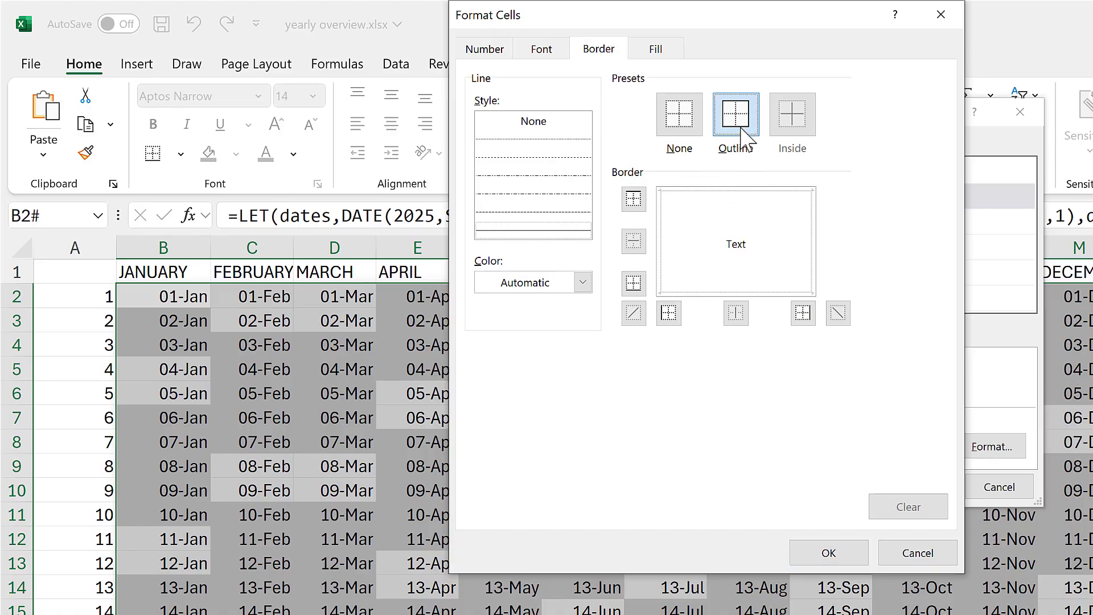
left_click(831, 556)
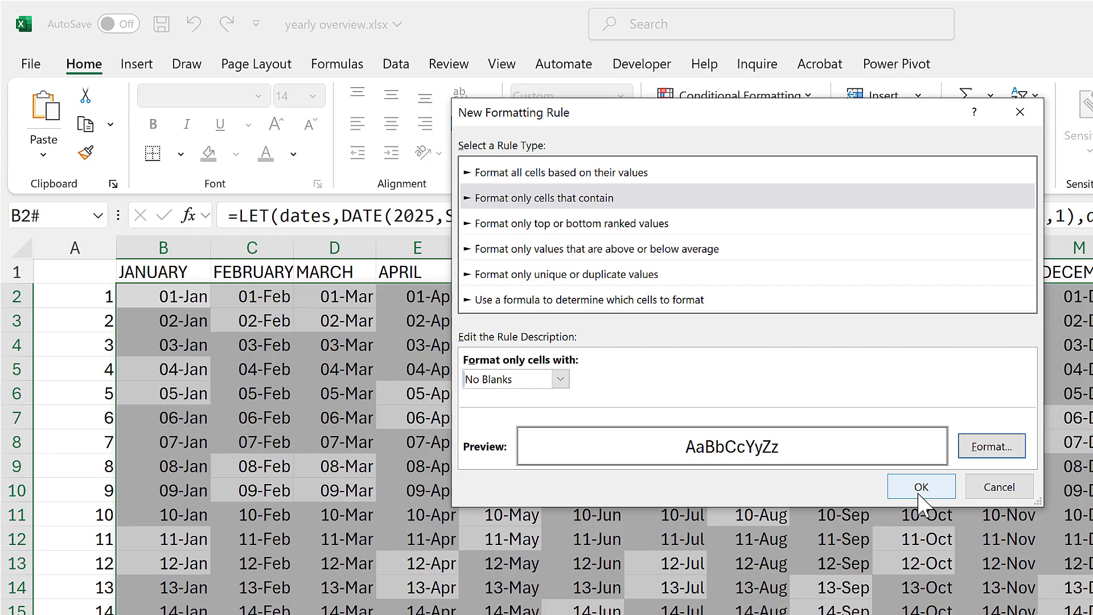
left_click(921, 487)
Step: Uncheck Gridlines on the View tab so only the rule-drawn cell borders show
scroll(547, 421, "down", 1)
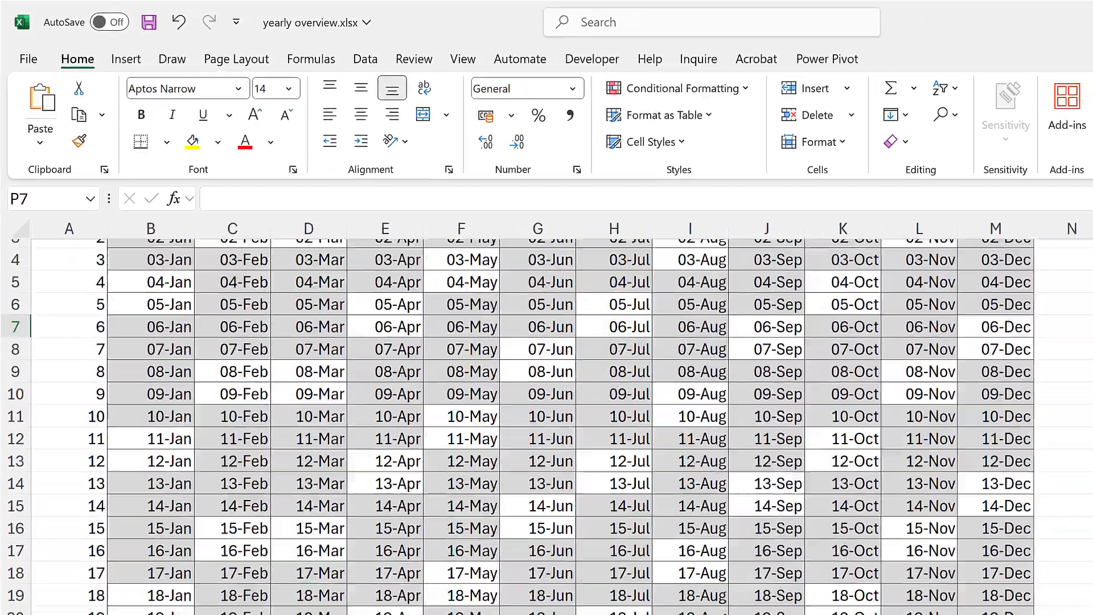
scroll(1013, 342, "down", 5)
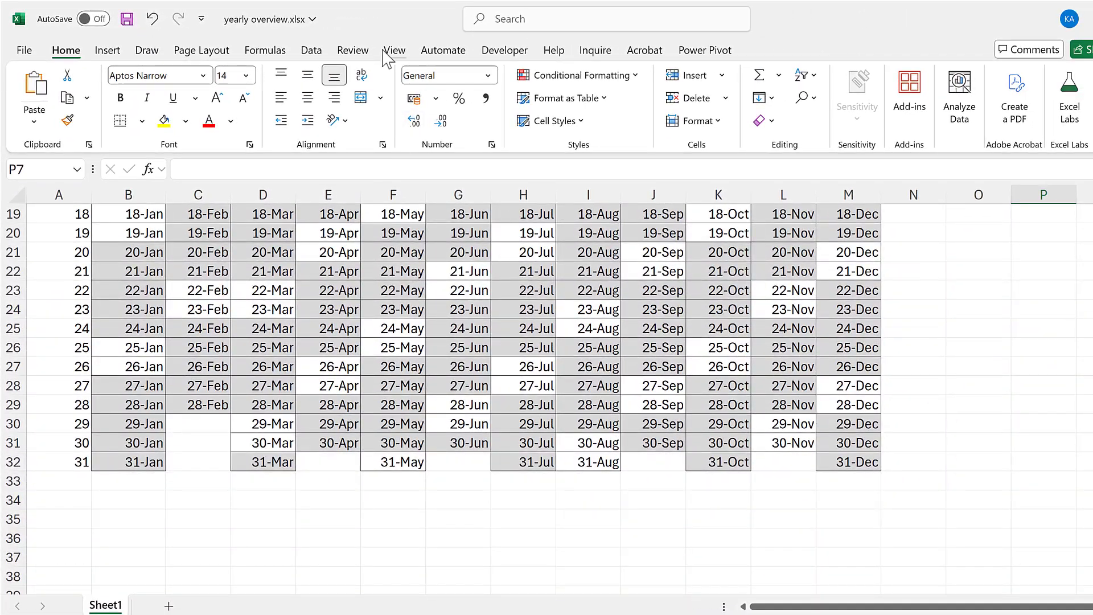
left_click(387, 51)
left_click(501, 99)
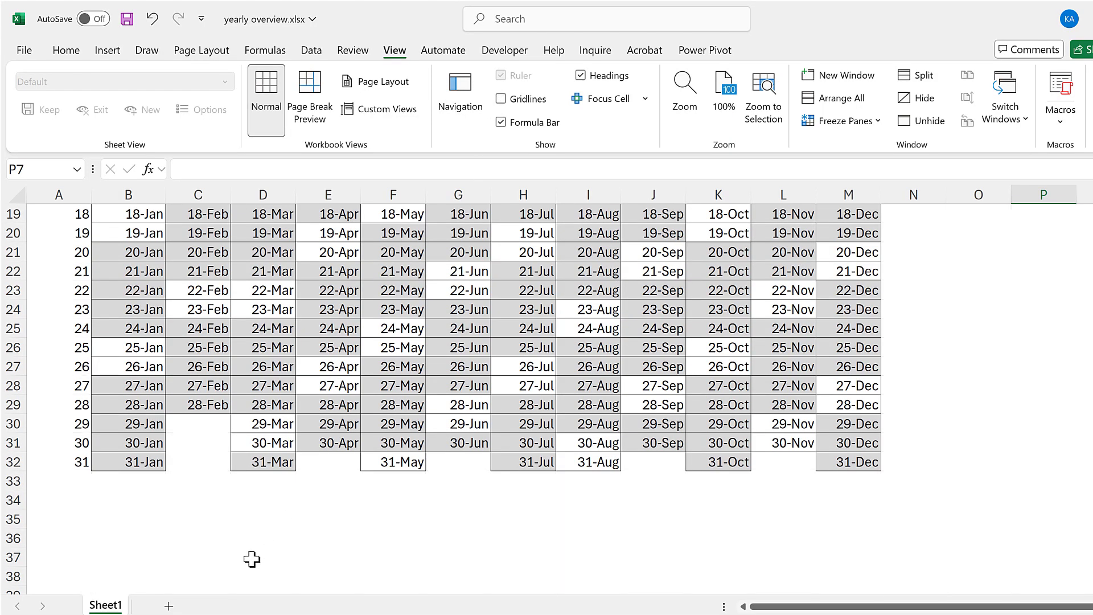
left_click(251, 558)
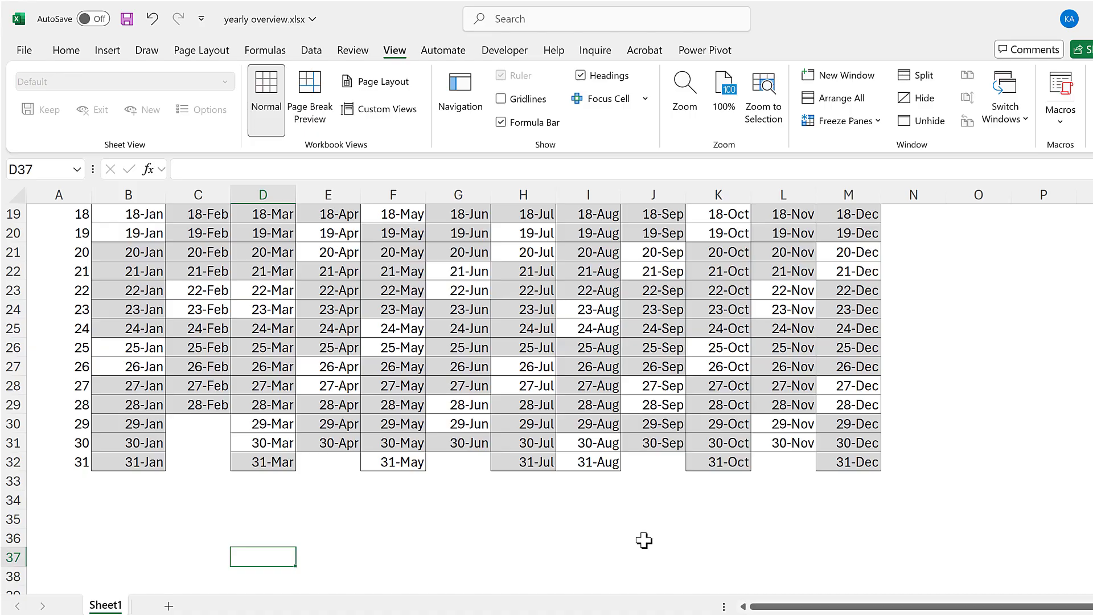
scroll(630, 464, "up", 6)
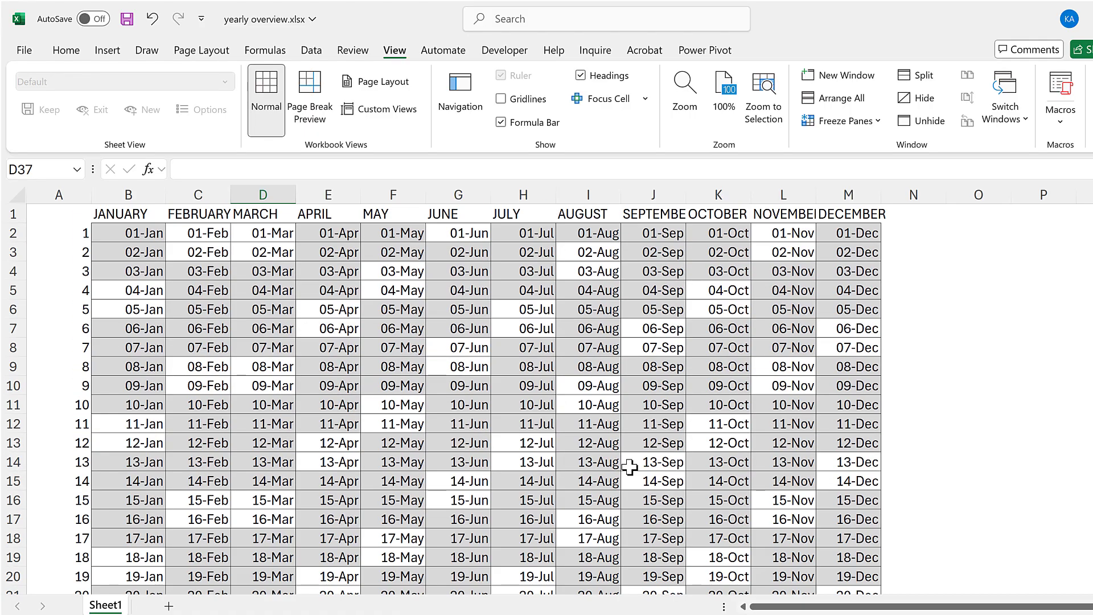
Step: Replace the dd-mmm format of B2:M32 with the custom number format ;;; to hide the dates
left_click(138, 235)
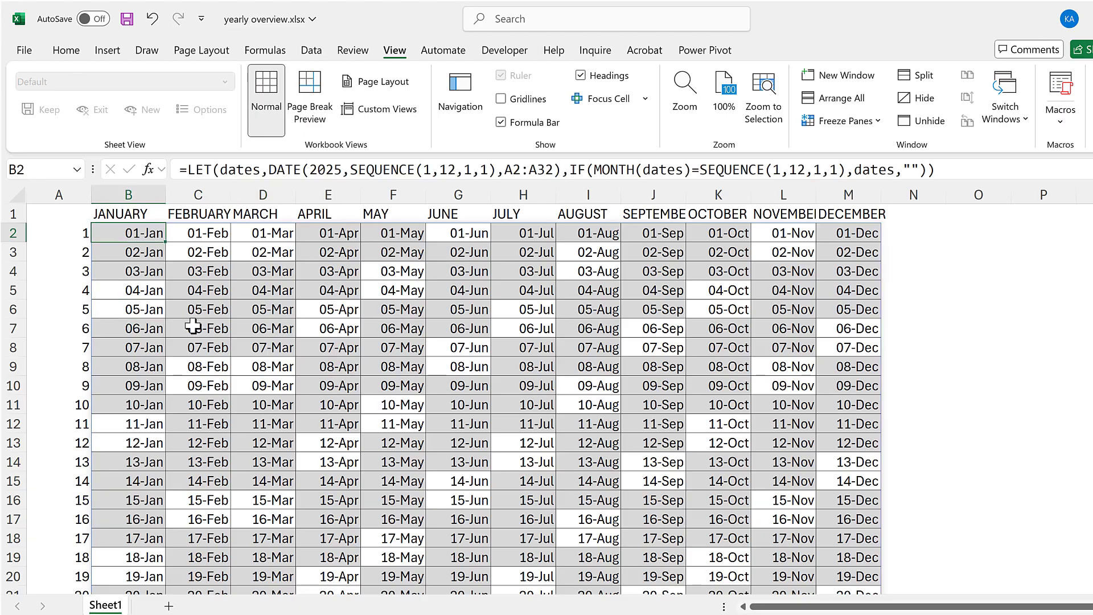
key("ctrl+shift+Right")
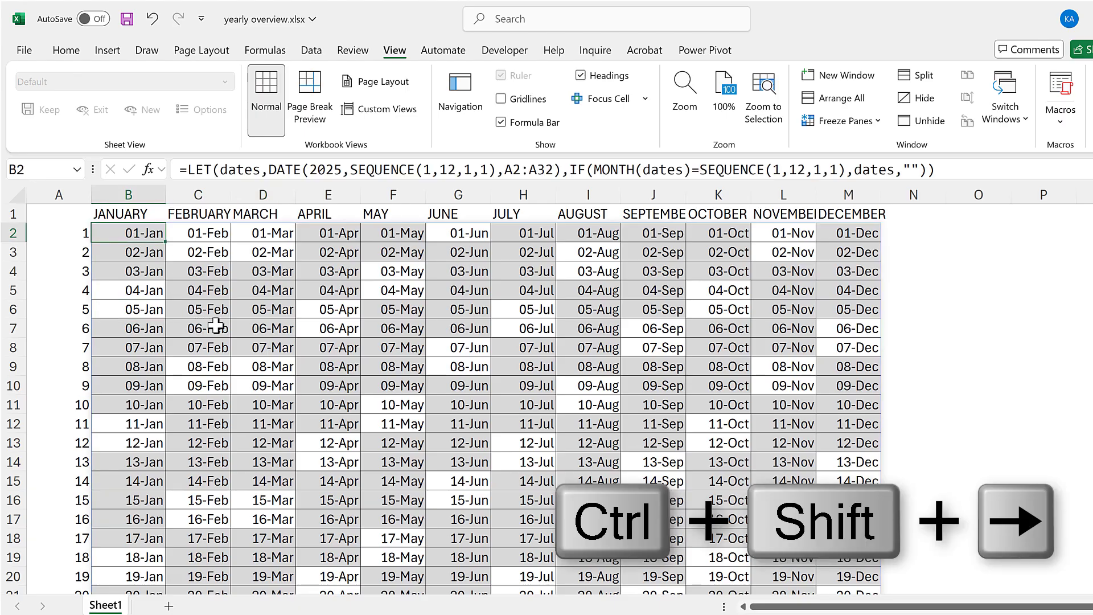
key("ctrl+shift+Down")
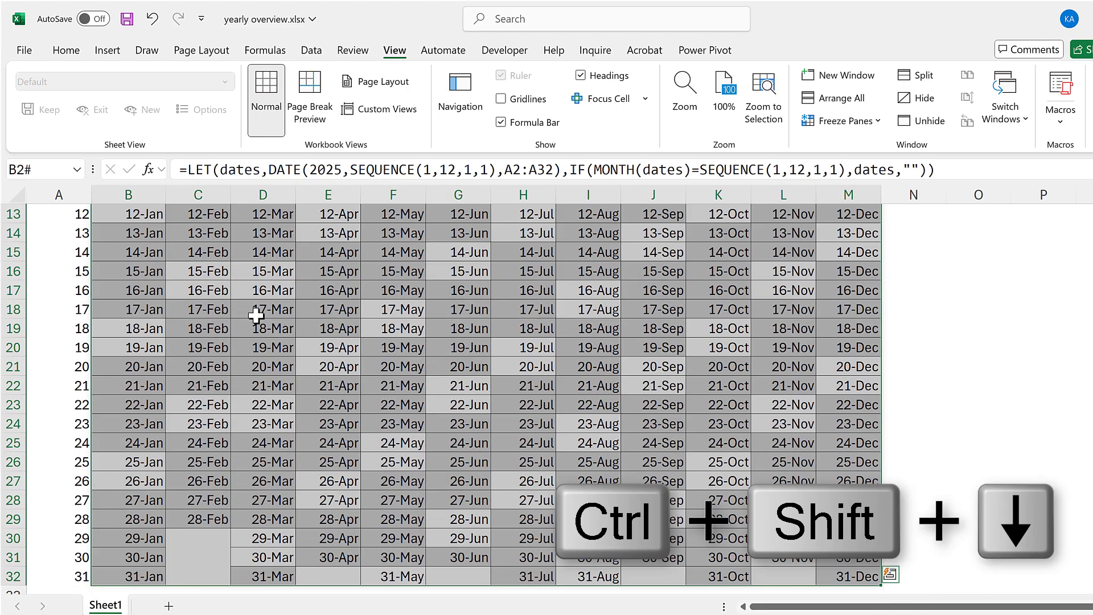
scroll(256, 315, "up", 4)
left_click(68, 55)
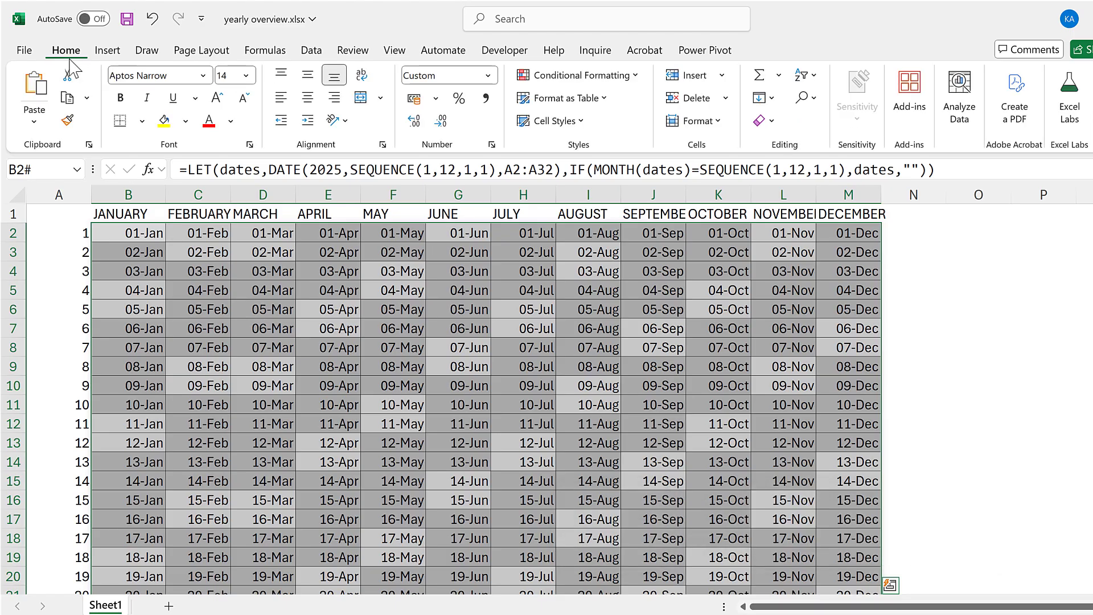
left_click(491, 146)
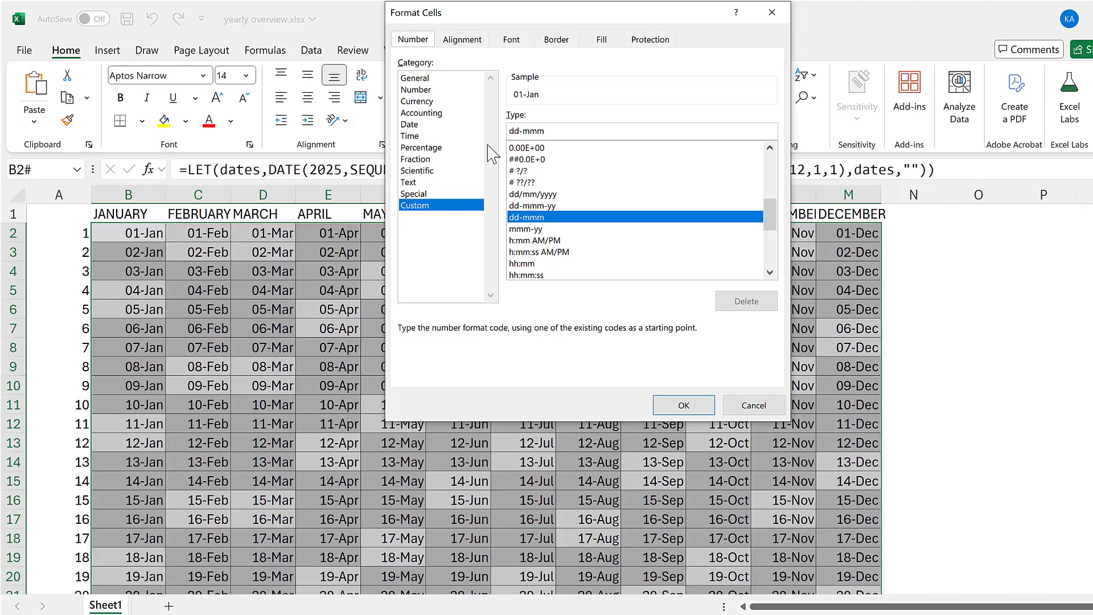
left_click_drag(547, 129, 504, 130)
type(";;;")
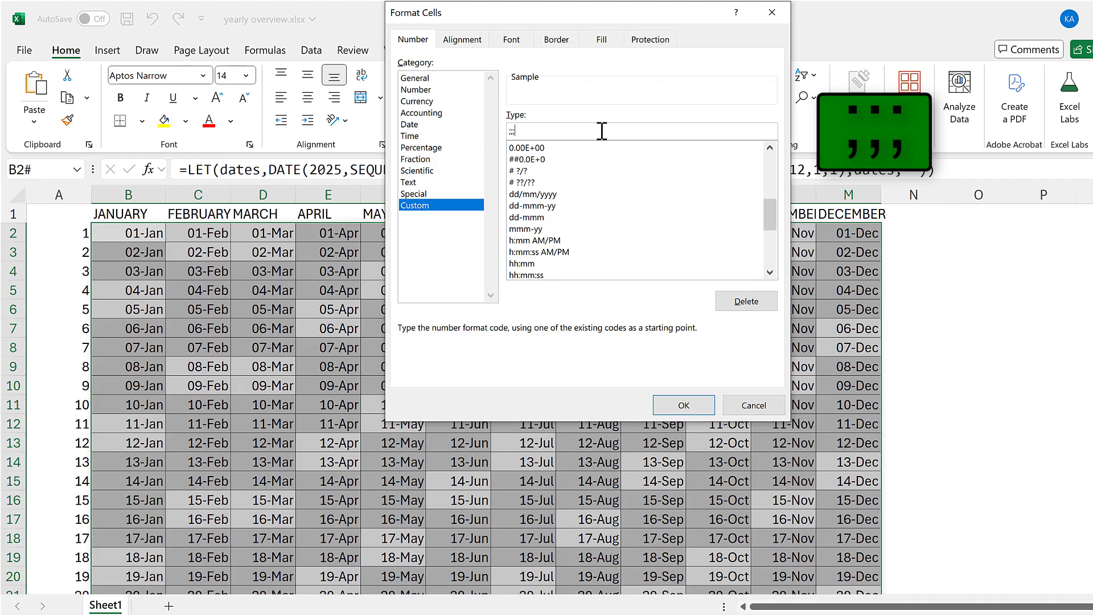
left_click(672, 405)
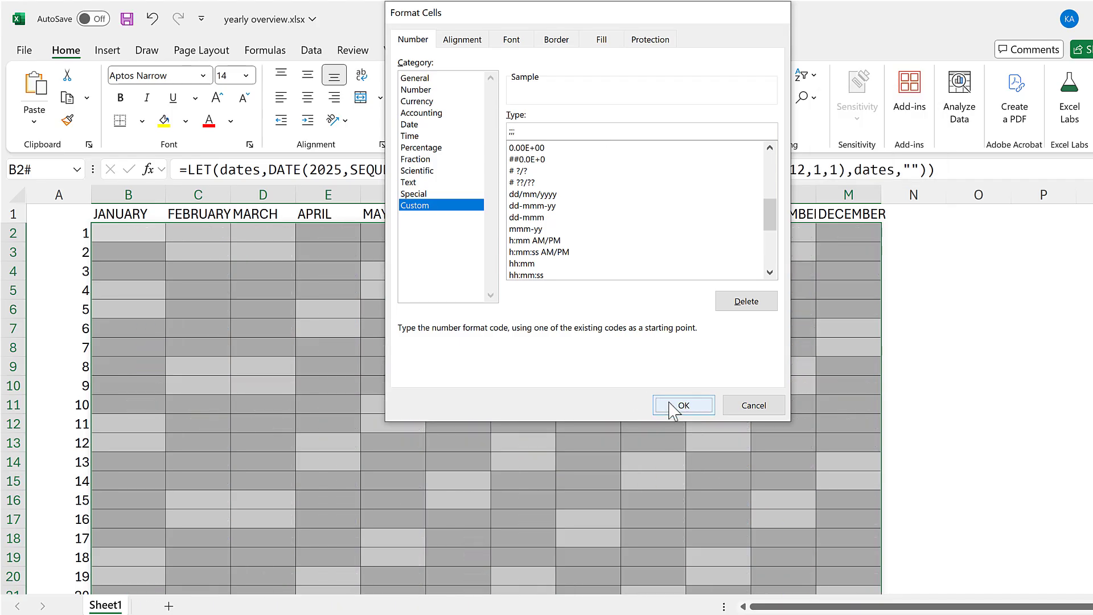
left_click(980, 326)
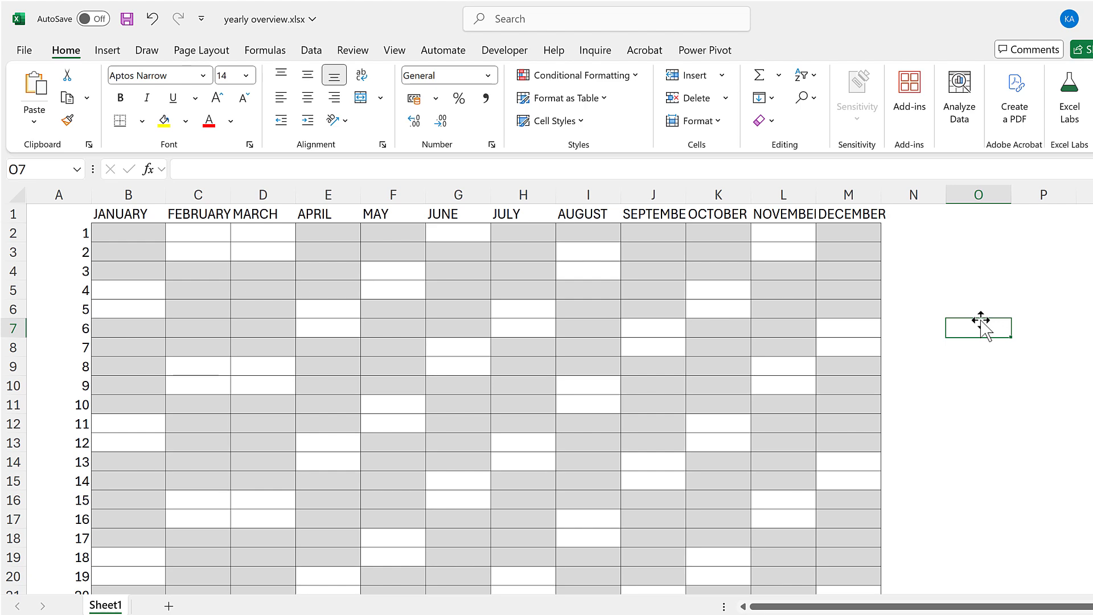
Step: Select the day numbers A1:A31 together with the month headers B1:M1
scroll(982, 325, "down", 6)
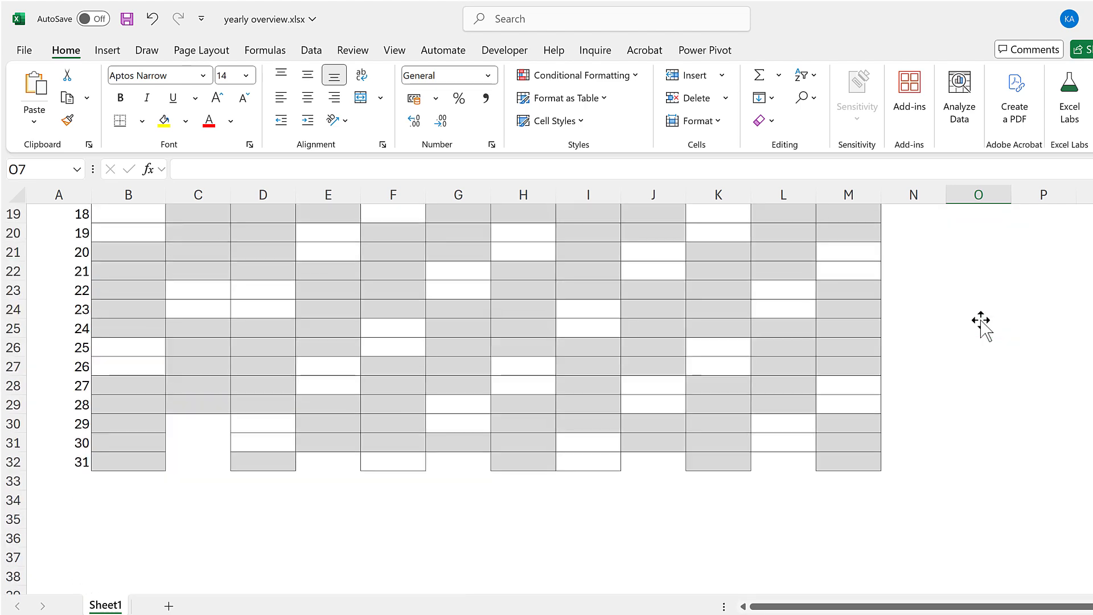
scroll(981, 322, "up", 2)
scroll(979, 322, "up", 4)
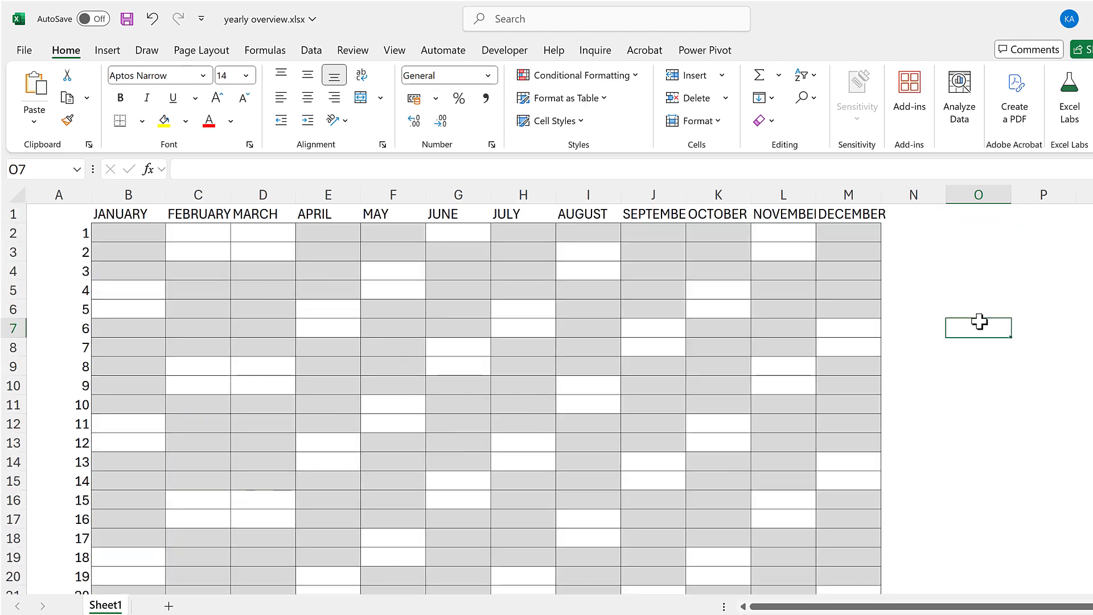
left_click_drag(57, 212, 55, 293)
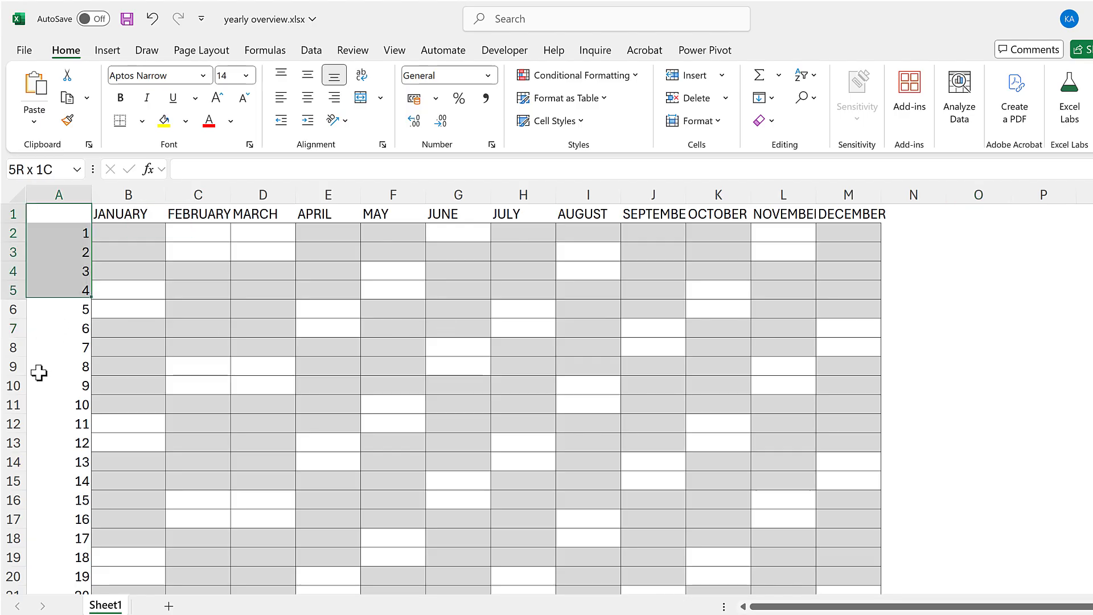
left_click_drag(39, 373, 66, 559)
key("ctrl+Home")
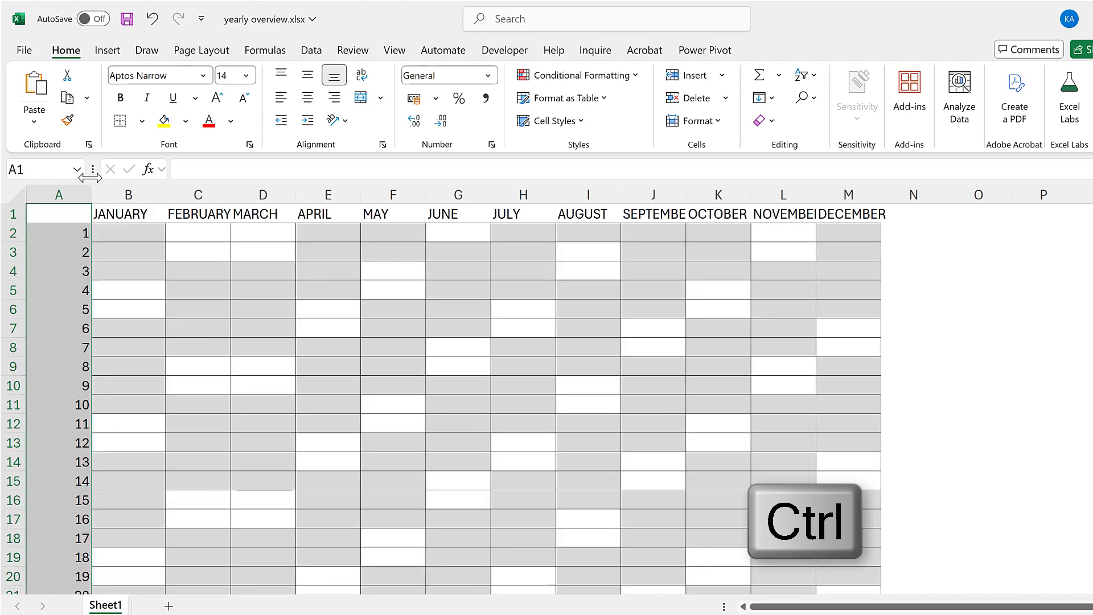
left_click_drag(140, 214, 823, 212)
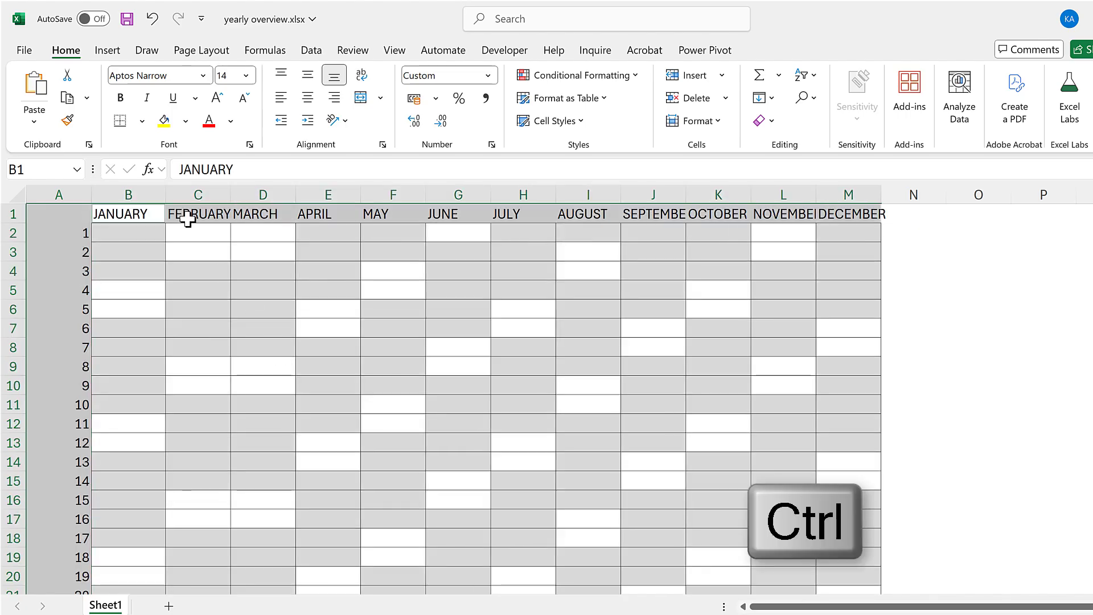
Step: Make the selected headers and day numbers bold, all-bordered, middle-aligned and centred
left_click(120, 99)
left_click(141, 121)
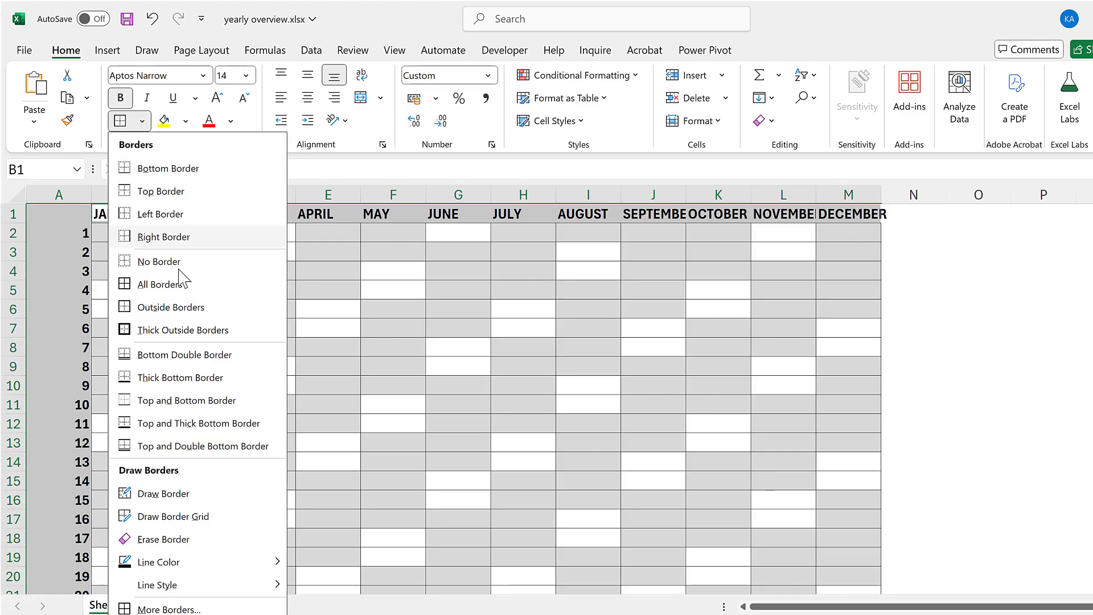
left_click(160, 284)
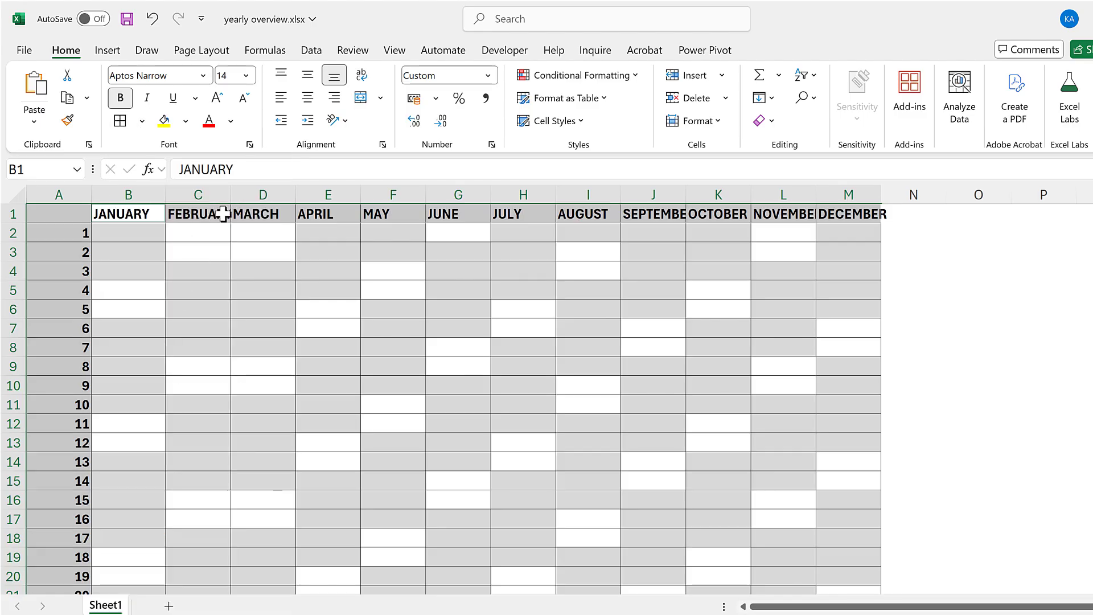
left_click(307, 76)
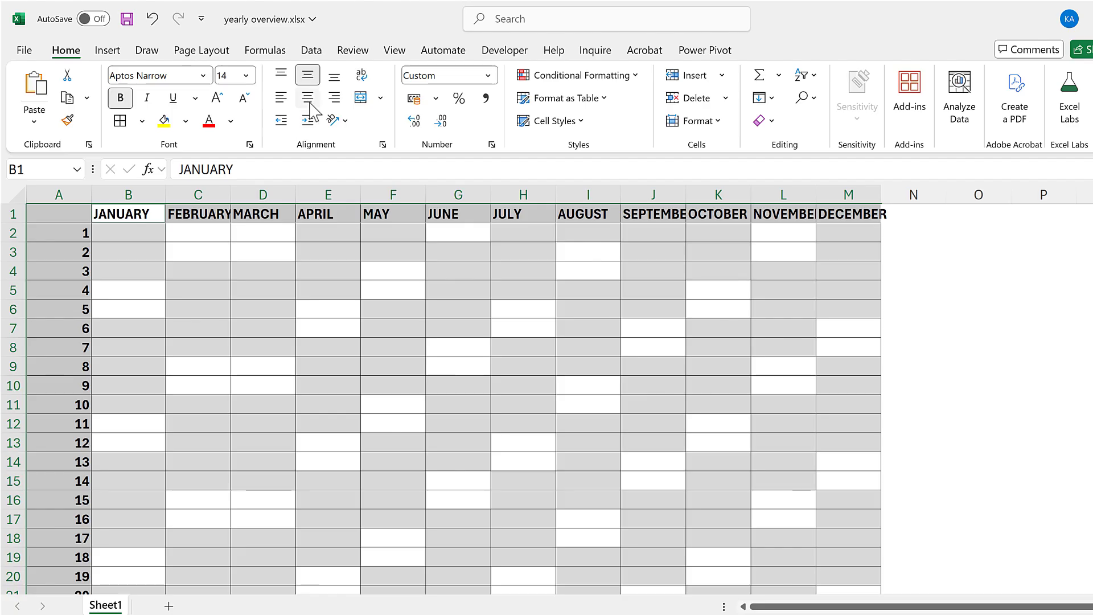
left_click(308, 99)
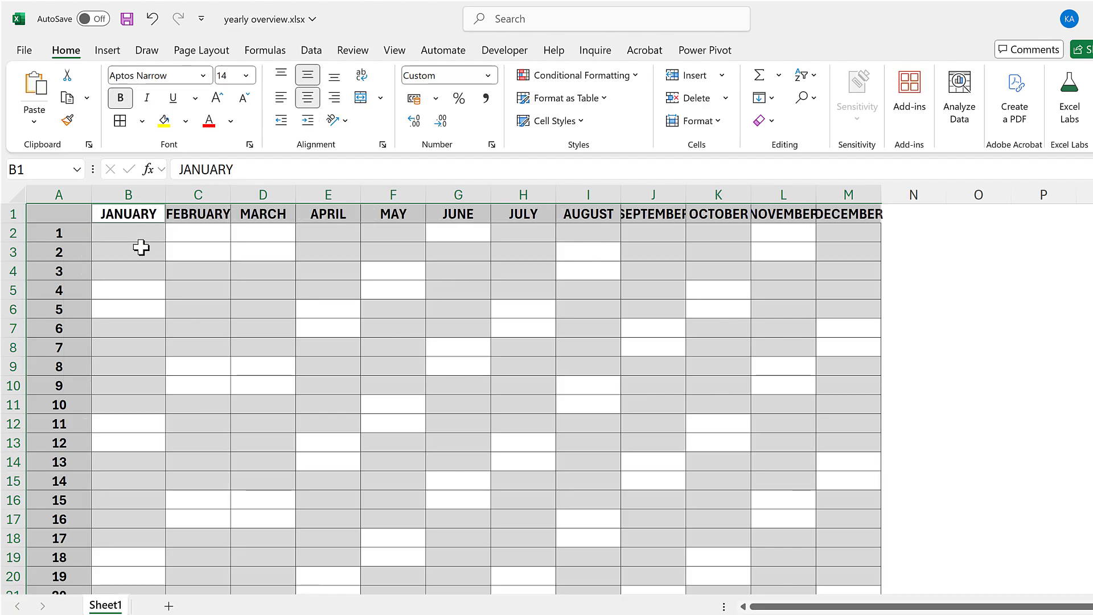
left_click(142, 249)
Step: Narrow column A to about 3.29 and widen month columns B to M
left_click(80, 195)
left_click_drag(85, 197, 864, 188)
left_click(180, 295)
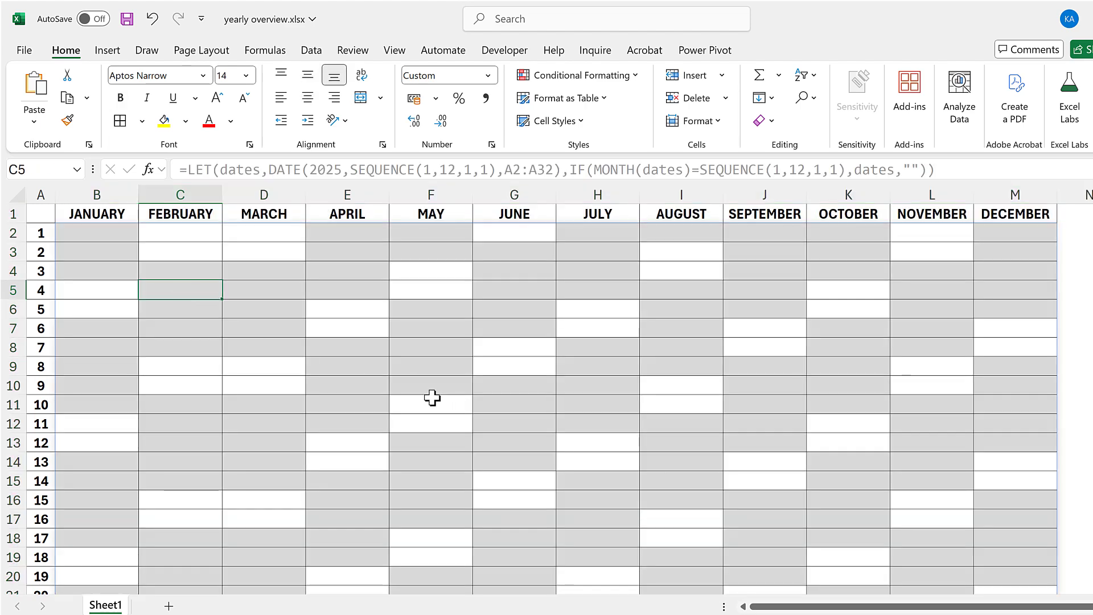
scroll(431, 394, "down", 6)
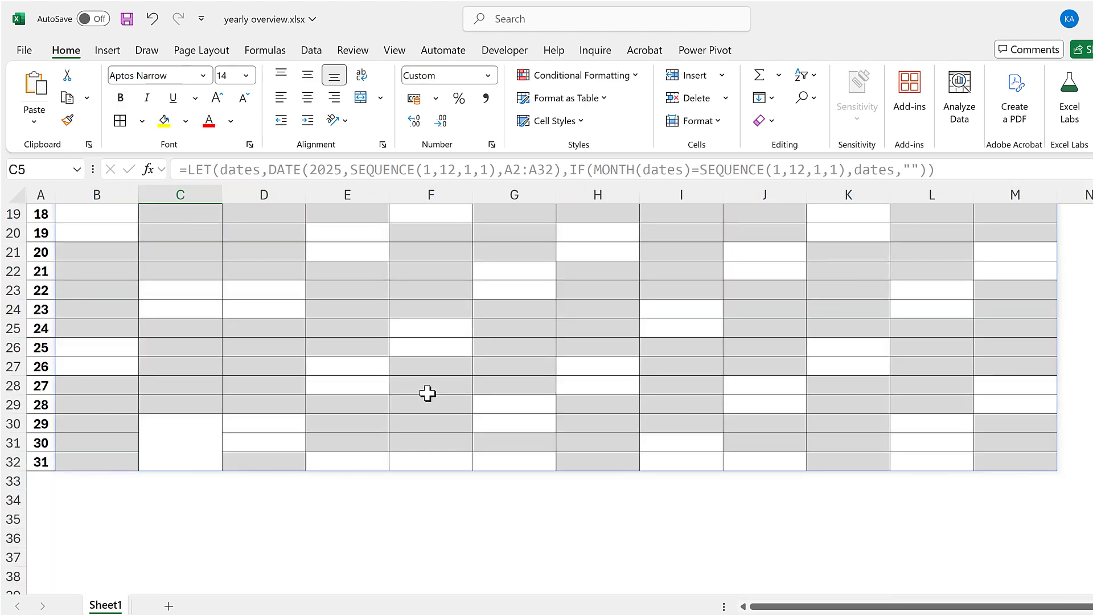
scroll(427, 393, "up", 6)
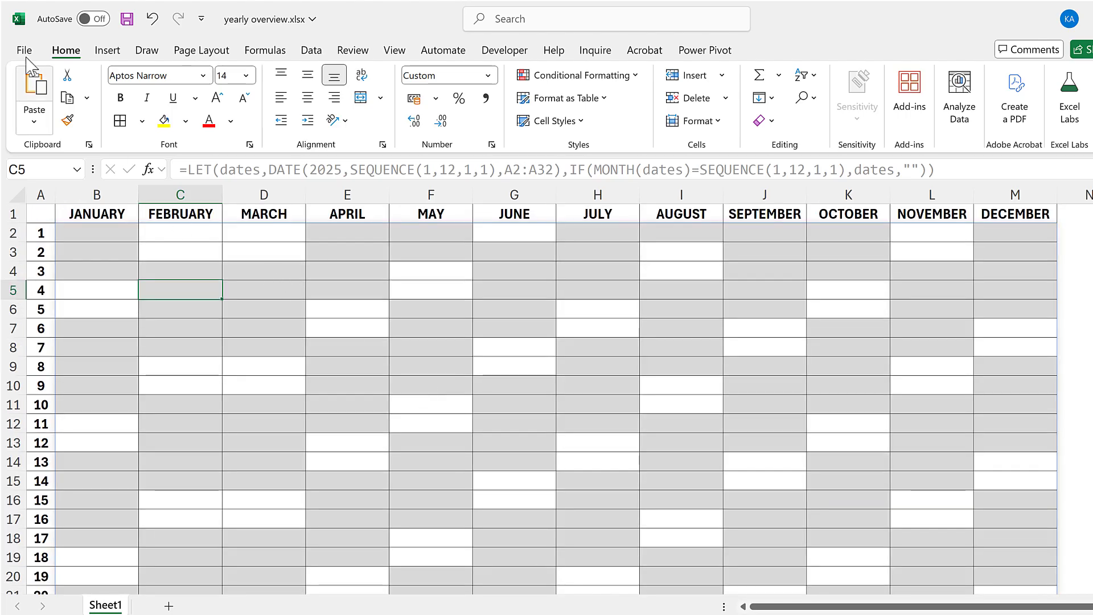
Step: In Print settings, choose Fit Sheet on One Page scaling and Landscape Orientation
left_click(26, 54)
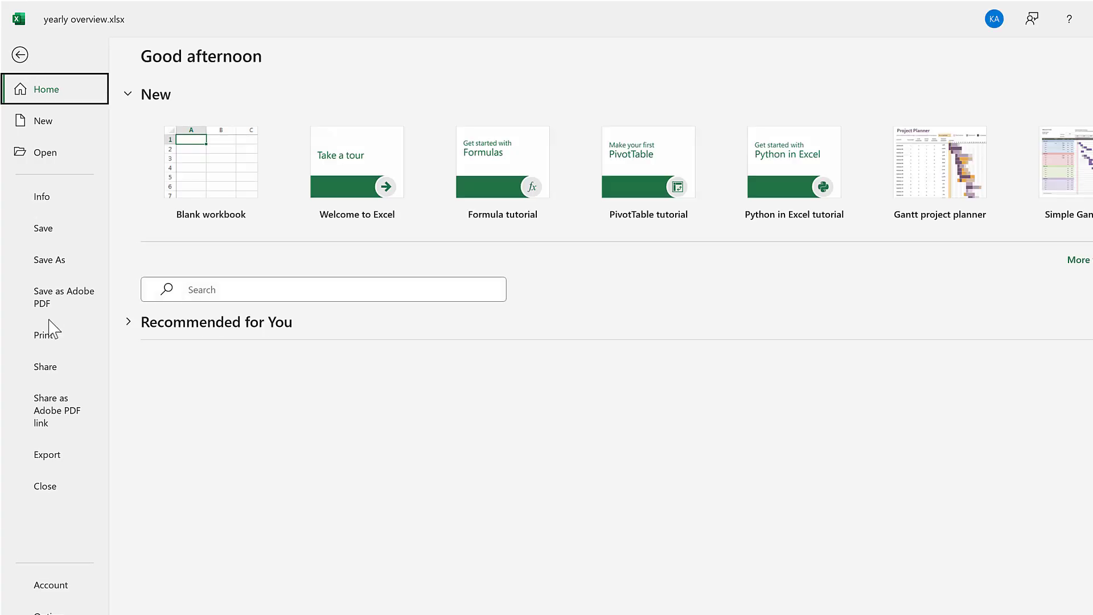
left_click(49, 345)
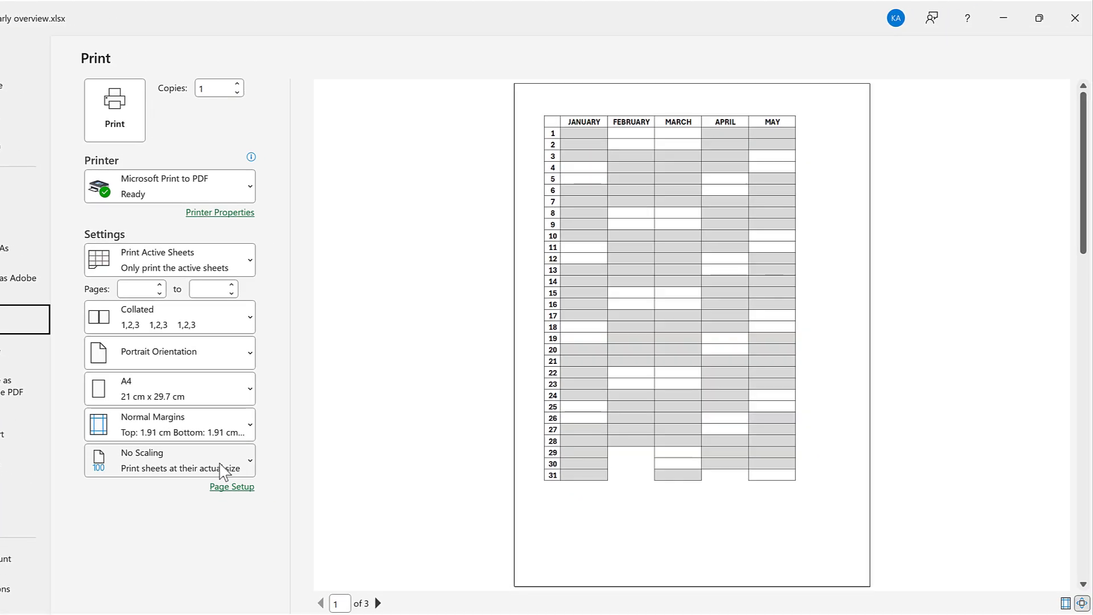
left_click(227, 472)
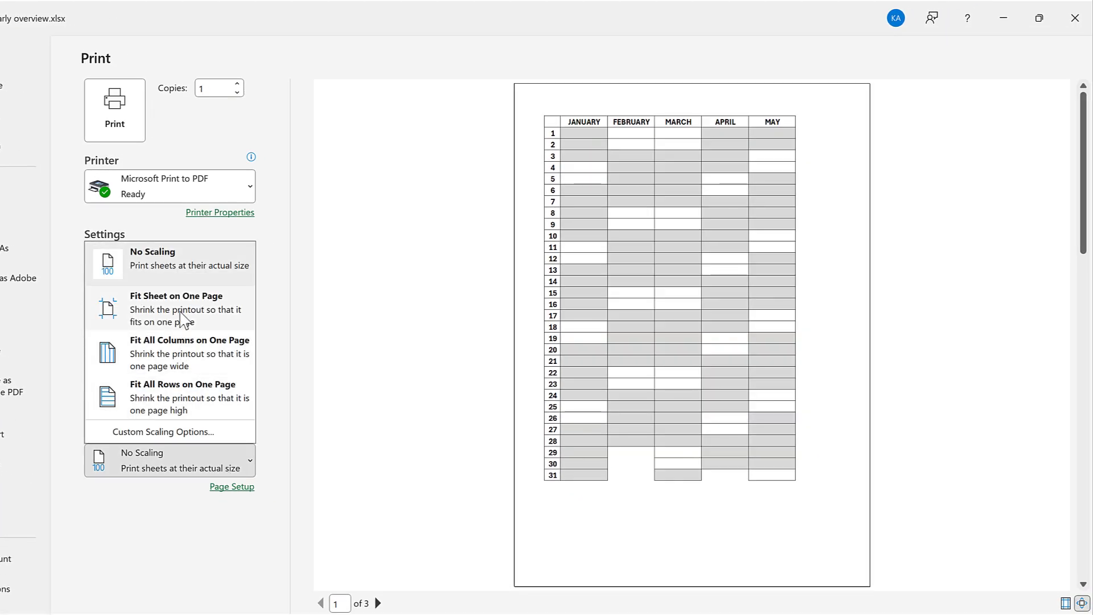
left_click(183, 316)
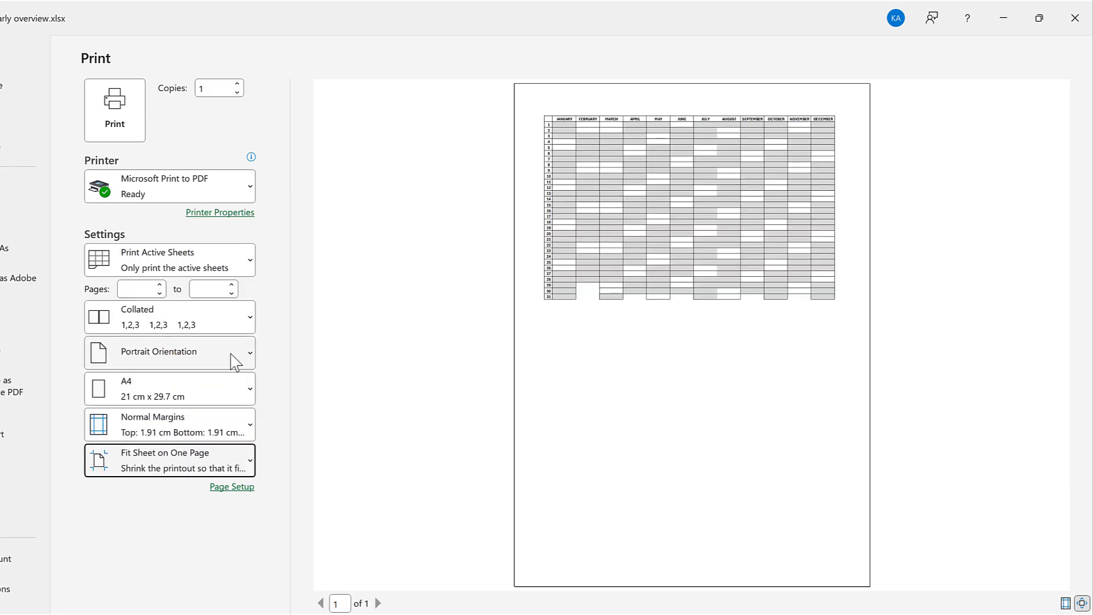
left_click(238, 358)
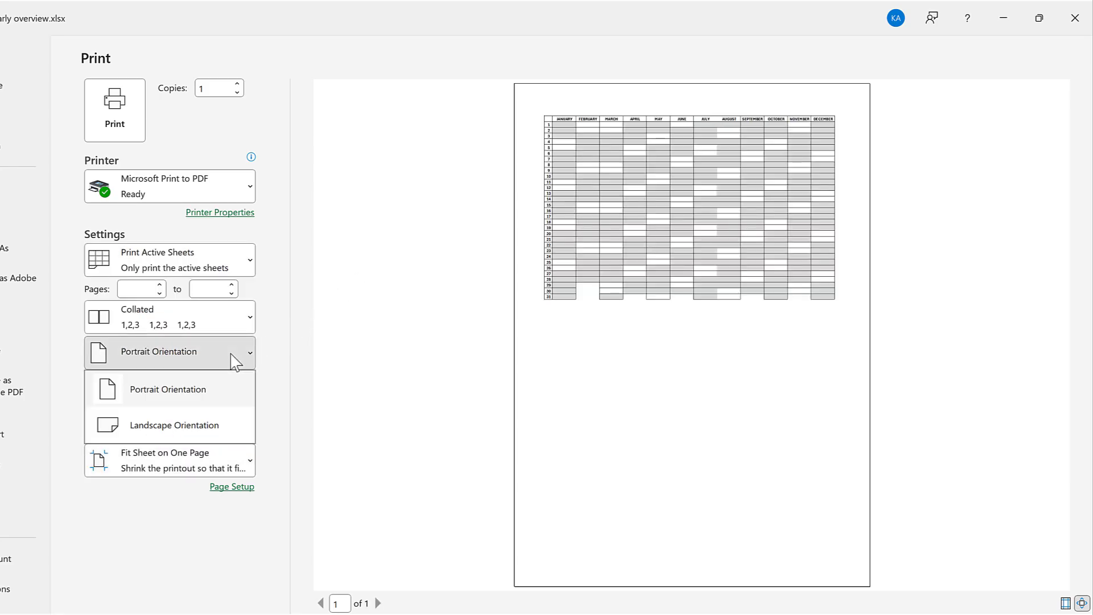
left_click(200, 436)
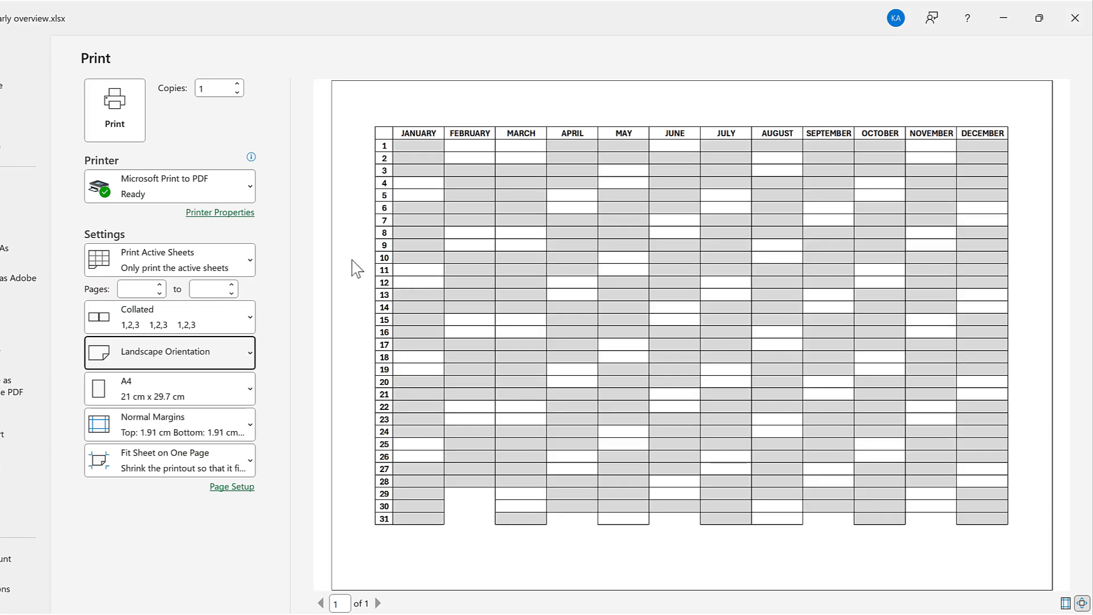